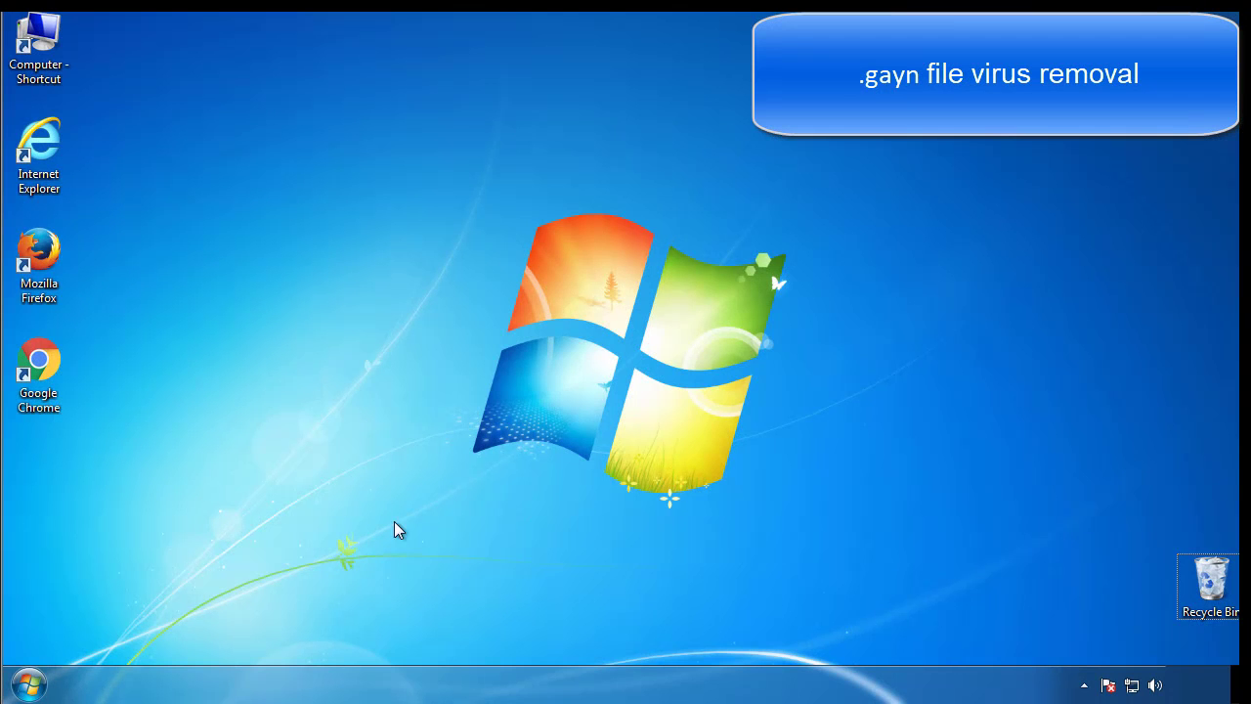
- Launch msconfig, enable Minimal safe boot on the Boot tab, and restart the computer
{"action": "left_click", "coordinate": [39, 684]}
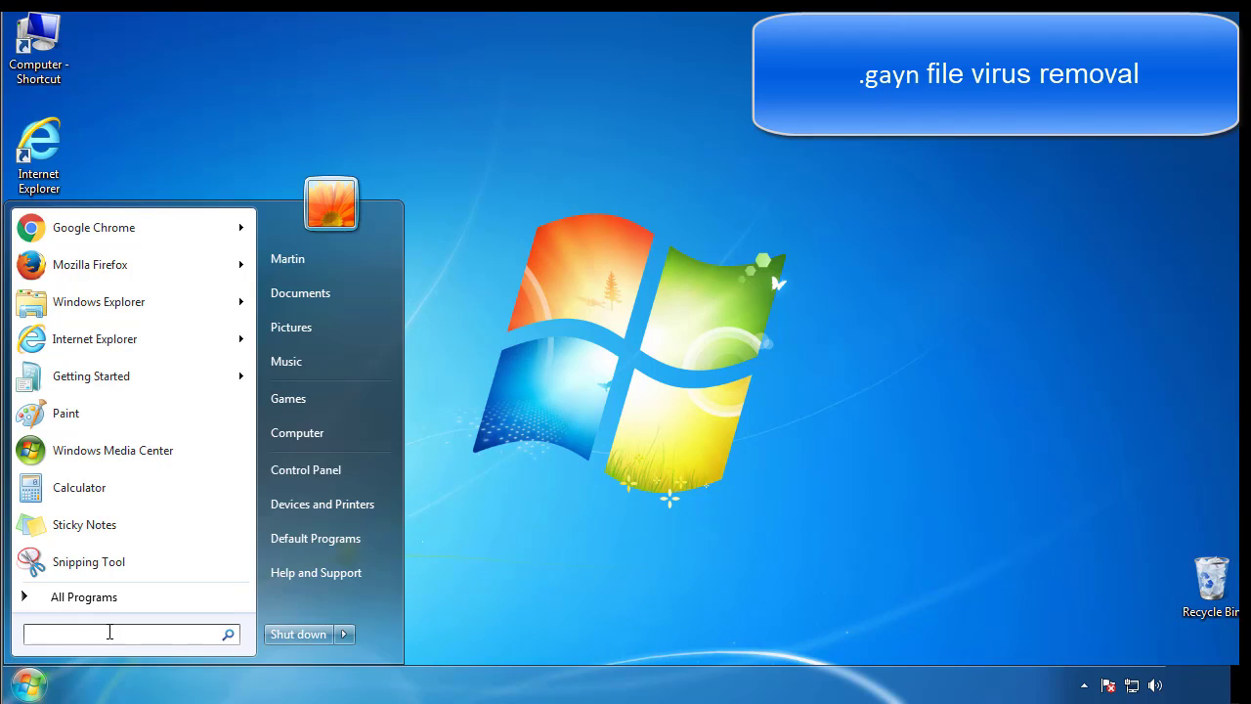
{"action": "type", "text": "mscon"}
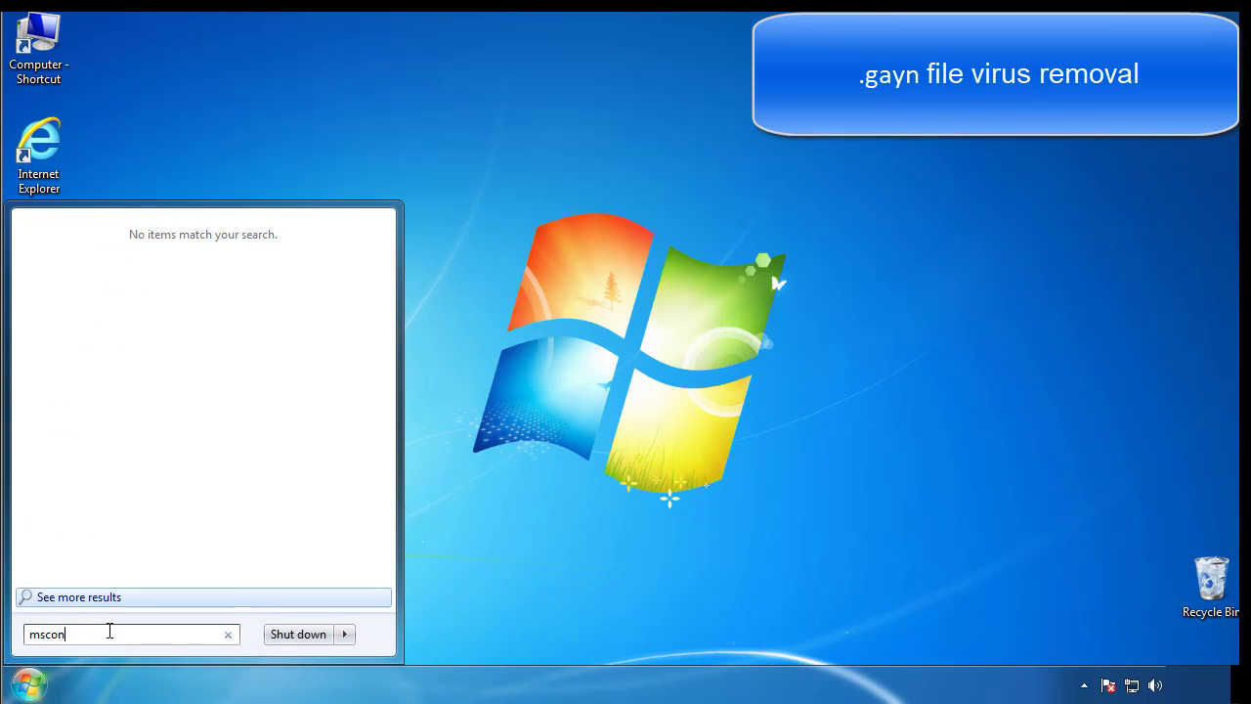
{"action": "type", "text": "fig"}
{"action": "key", "text": "Return"}
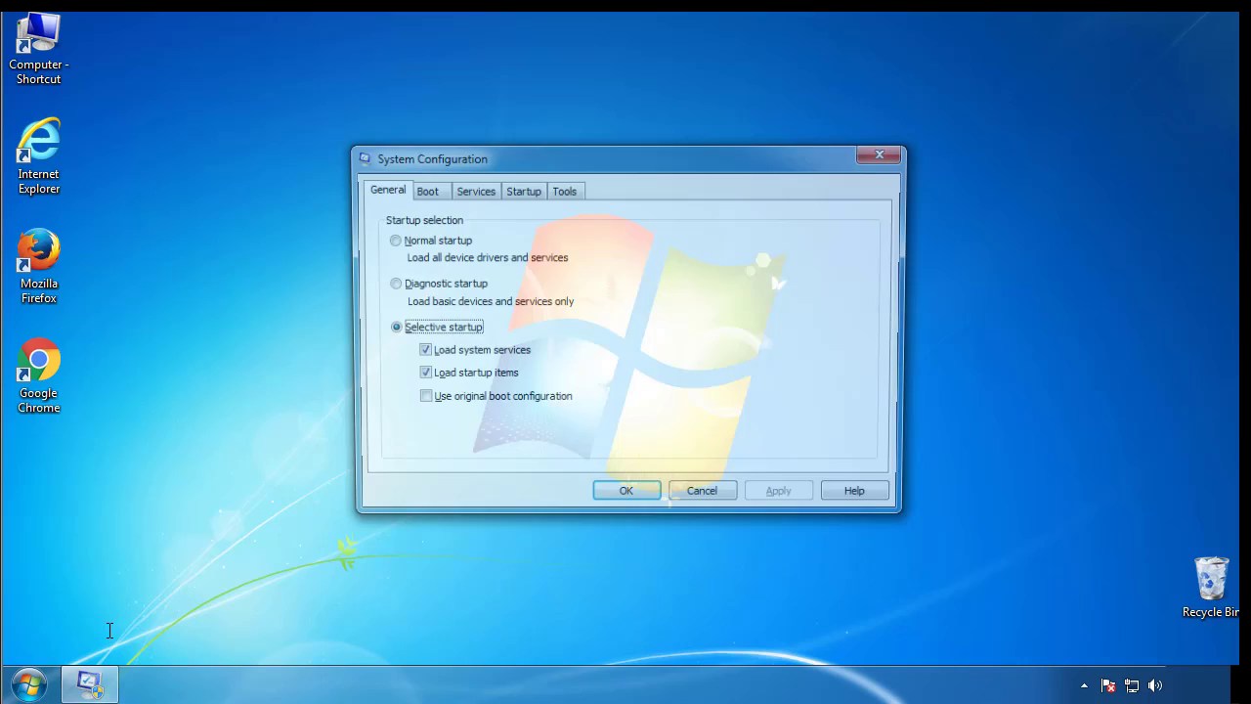
{"action": "left_click", "coordinate": [422, 190]}
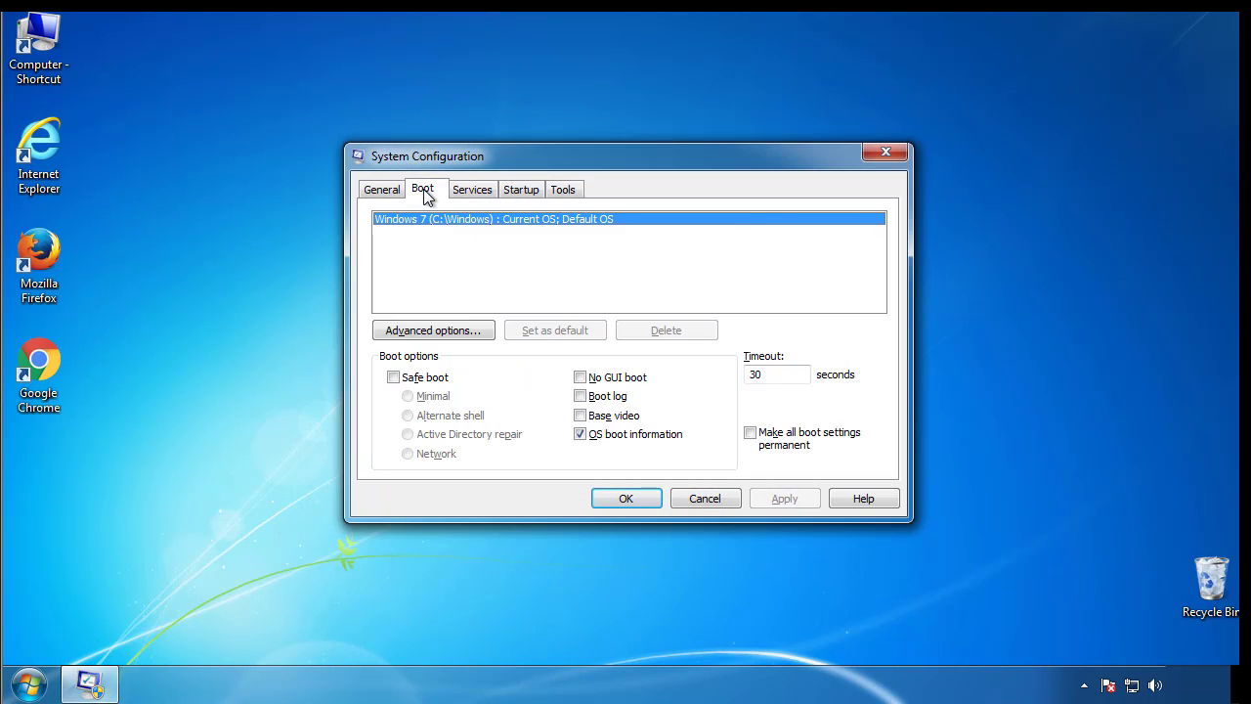
{"action": "left_click", "coordinate": [393, 377]}
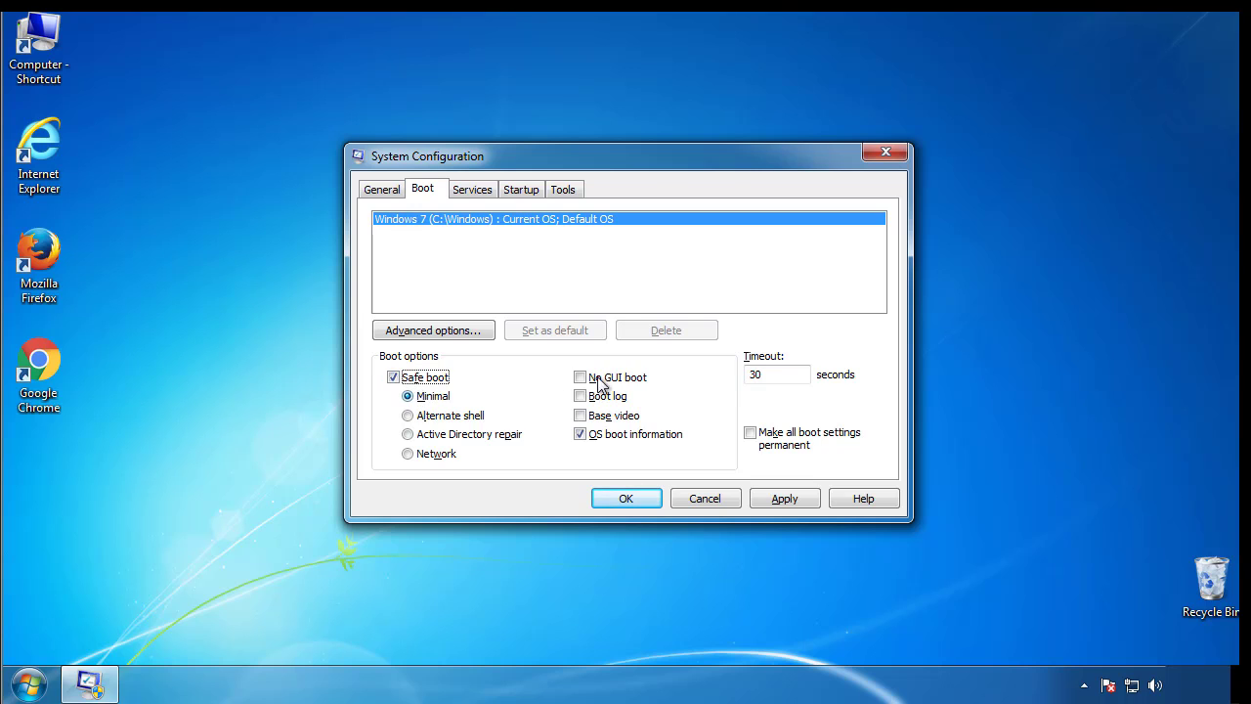
{"action": "left_click", "coordinate": [634, 499]}
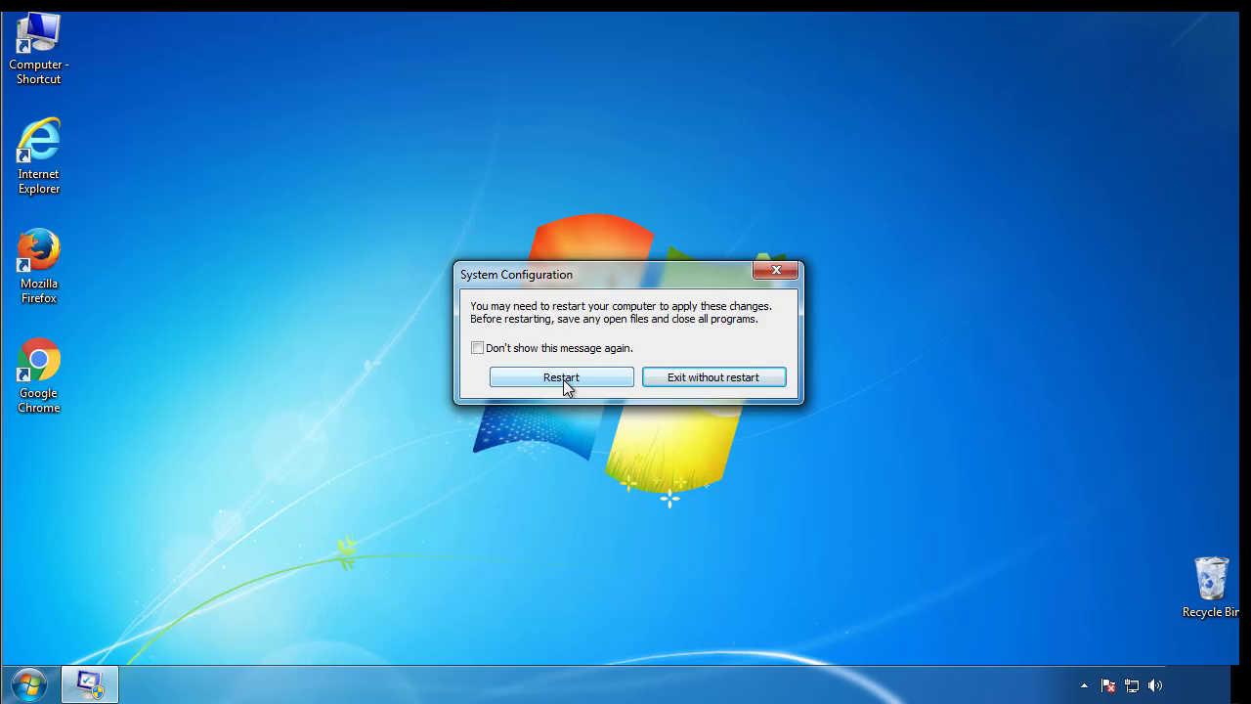
{"action": "left_click", "coordinate": [565, 378]}
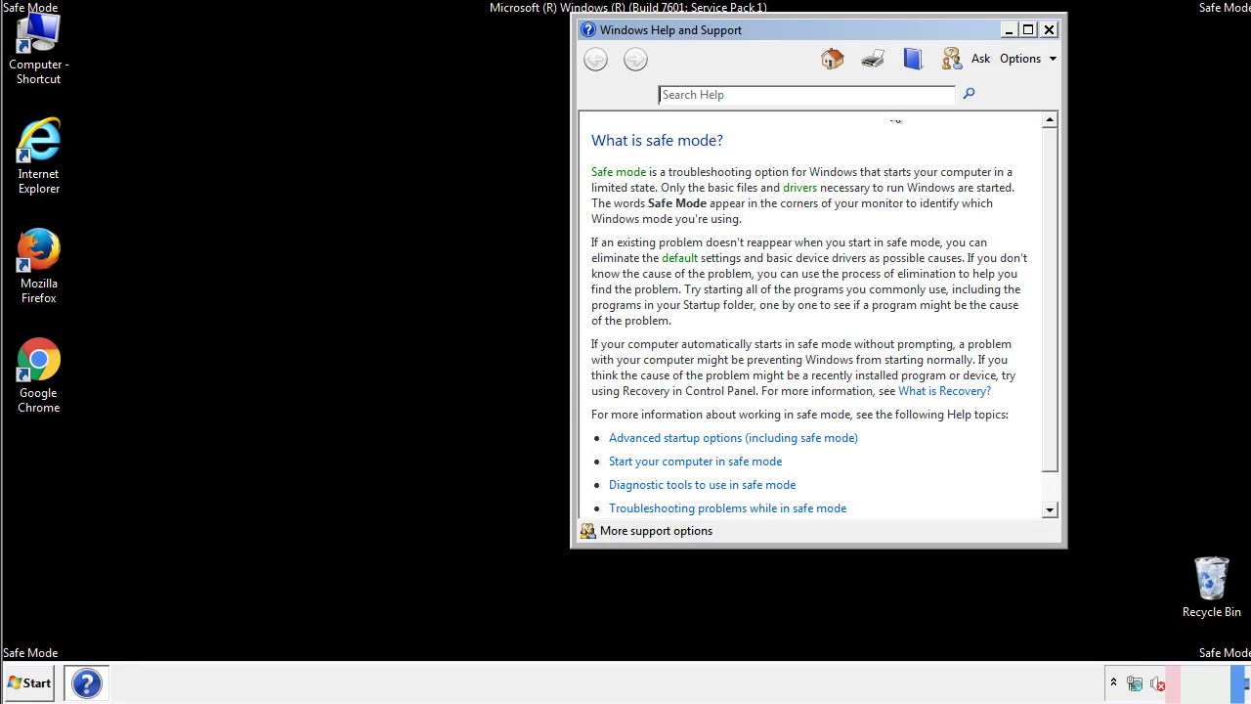
- Close Safe Mode help, turn on 'Show hidden files, folders, and drives' in Folder Options, close Control Panel
{"action": "left_click", "coordinate": [1049, 30]}
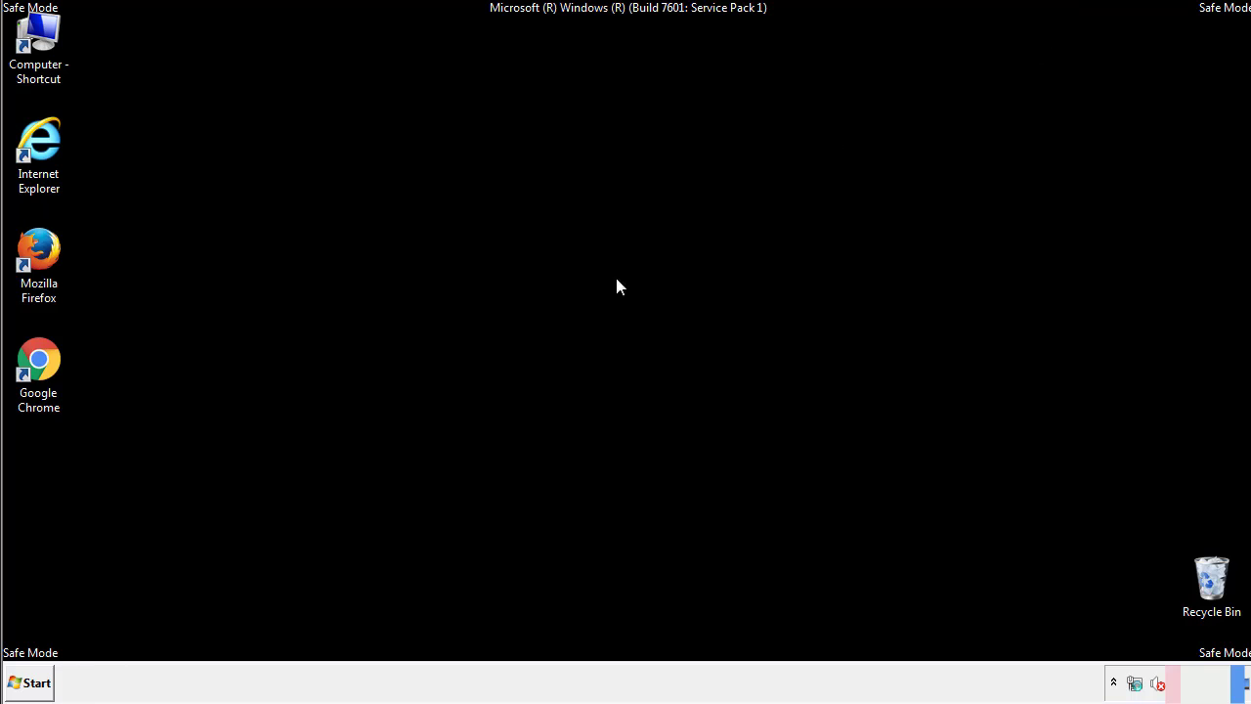
{"action": "left_click", "coordinate": [29, 682]}
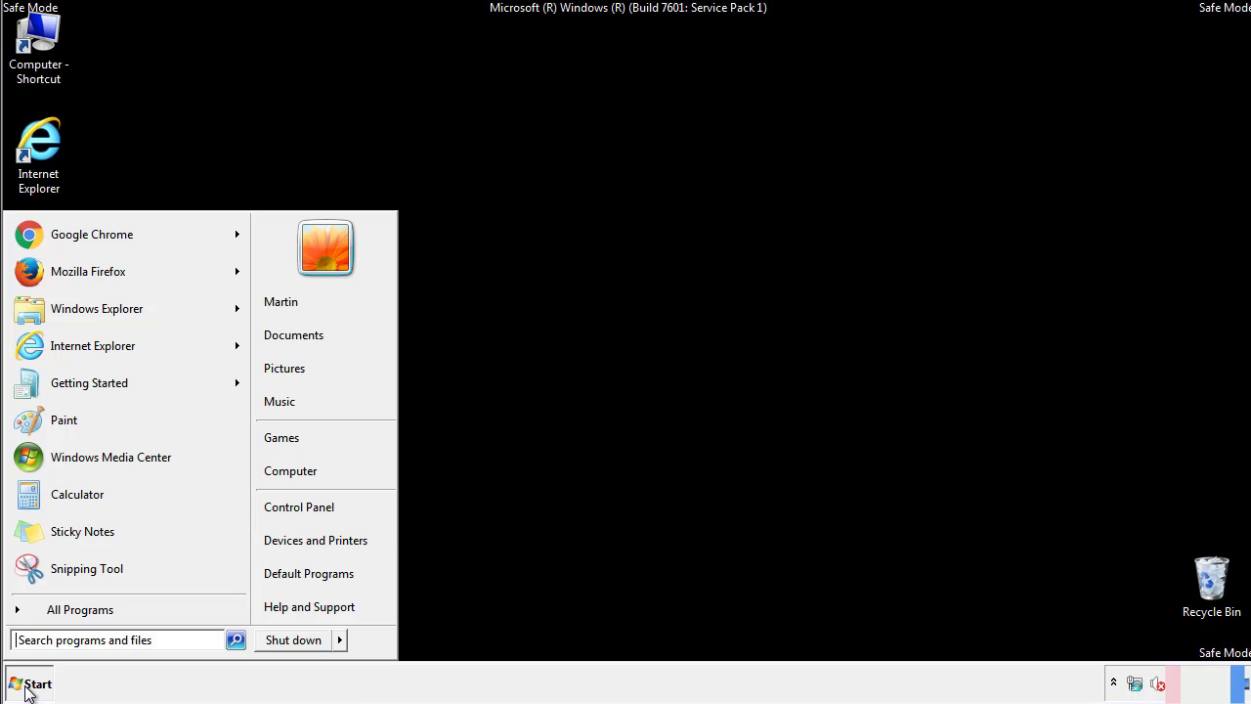
{"action": "left_click", "coordinate": [313, 504]}
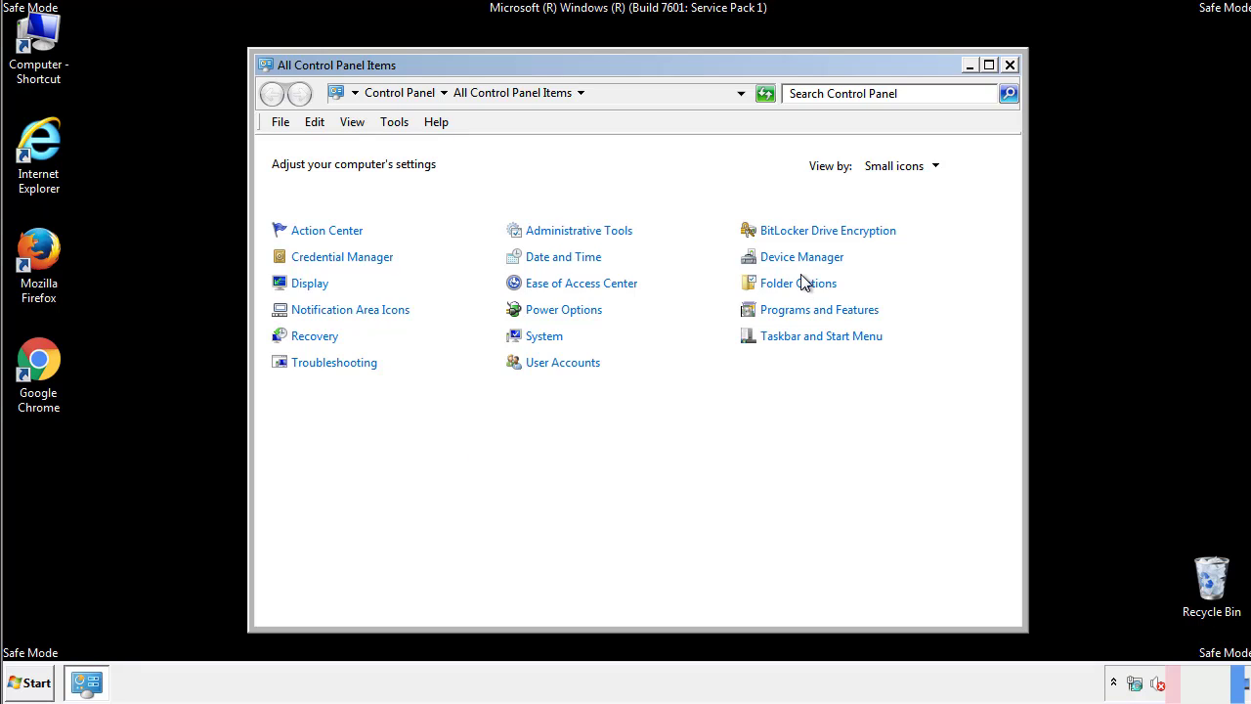
{"action": "left_click", "coordinate": [799, 283]}
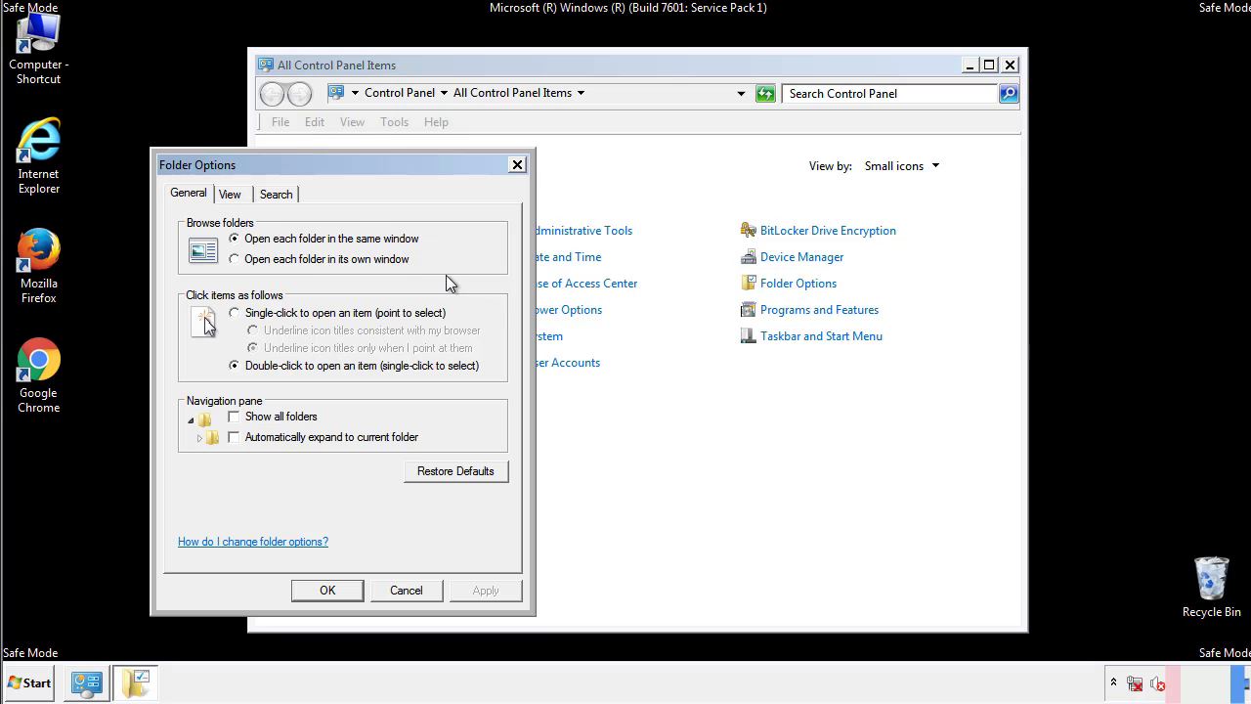
{"action": "left_click", "coordinate": [230, 194]}
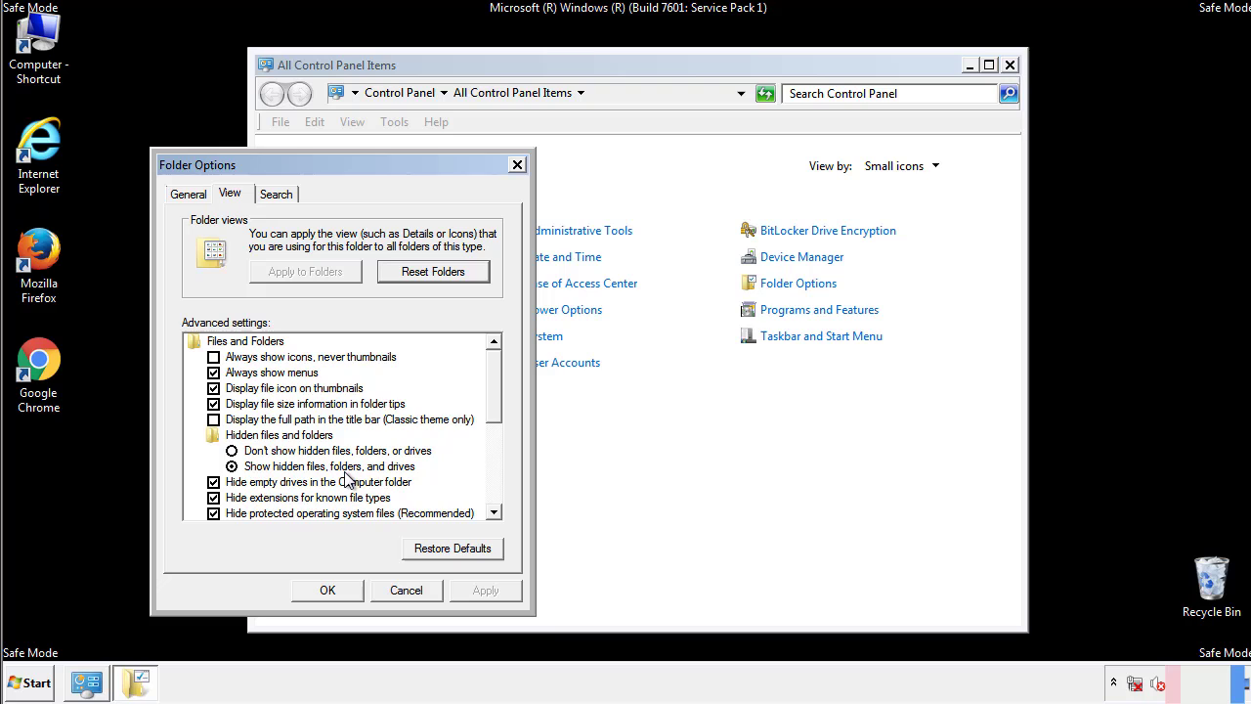
{"action": "left_click", "coordinate": [337, 589]}
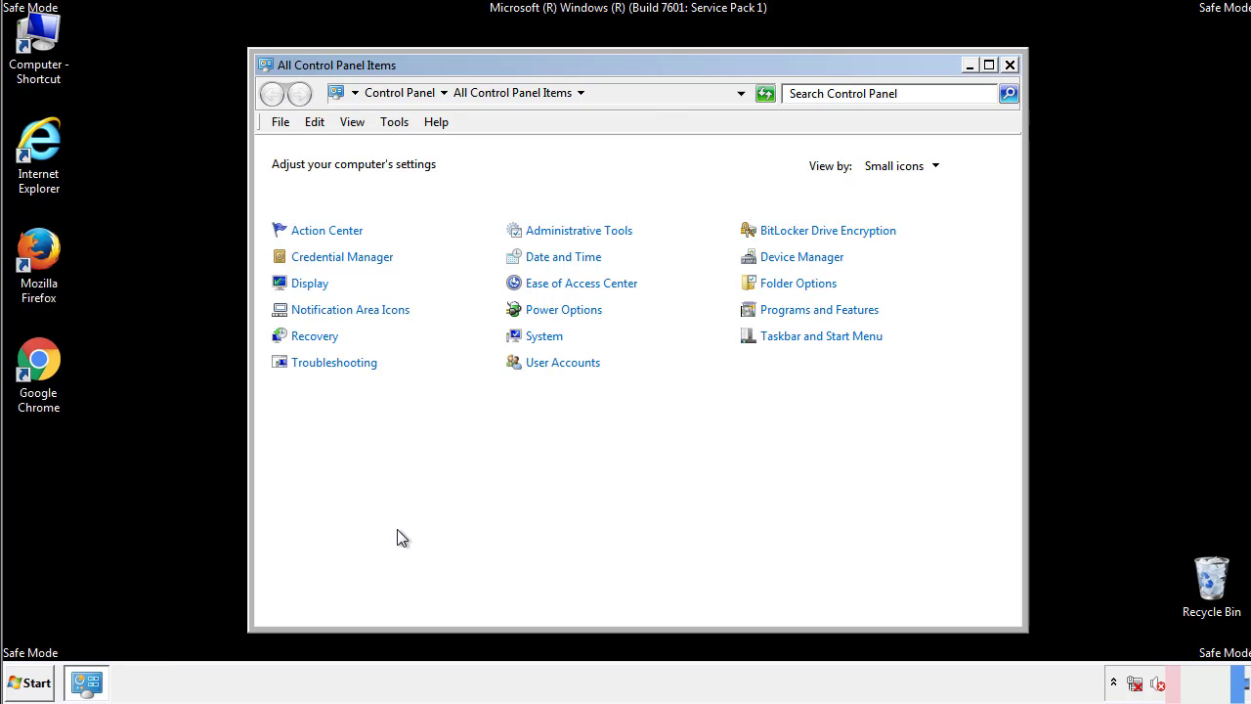
{"action": "left_click", "coordinate": [1009, 64]}
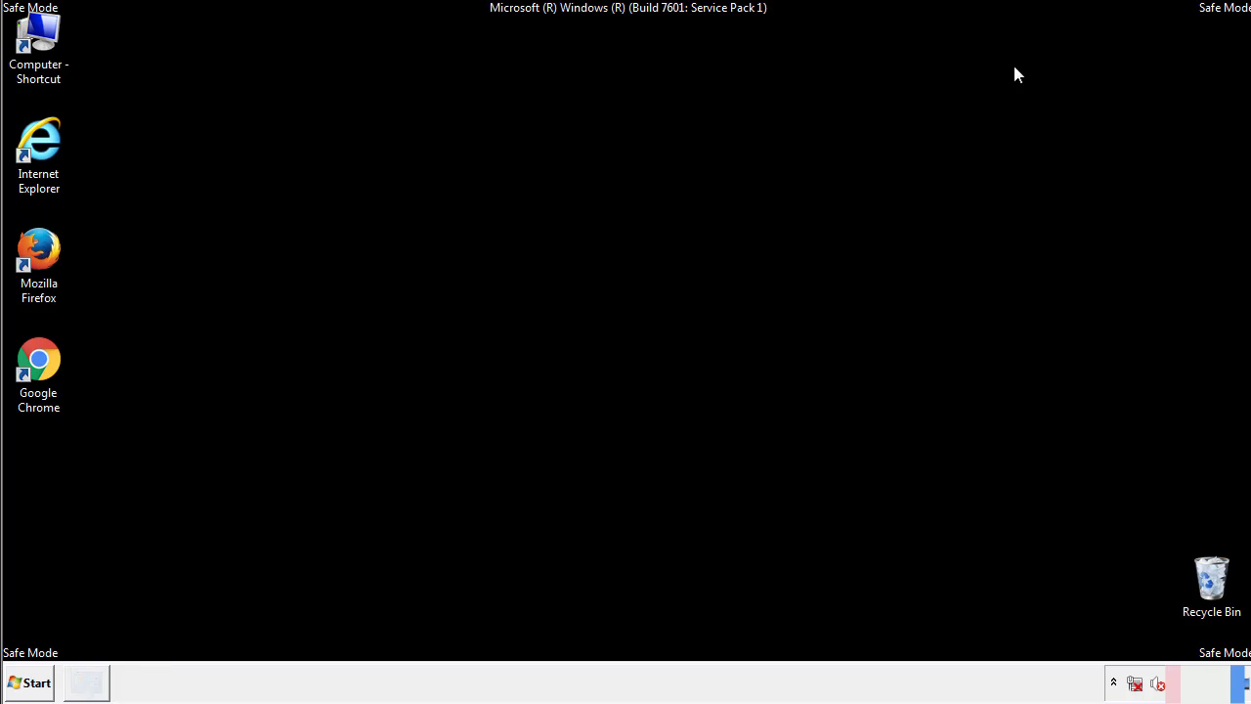
- Browse from Computer into C:\Windows and scroll down to System32
{"action": "double_click", "coordinate": [51, 34]}
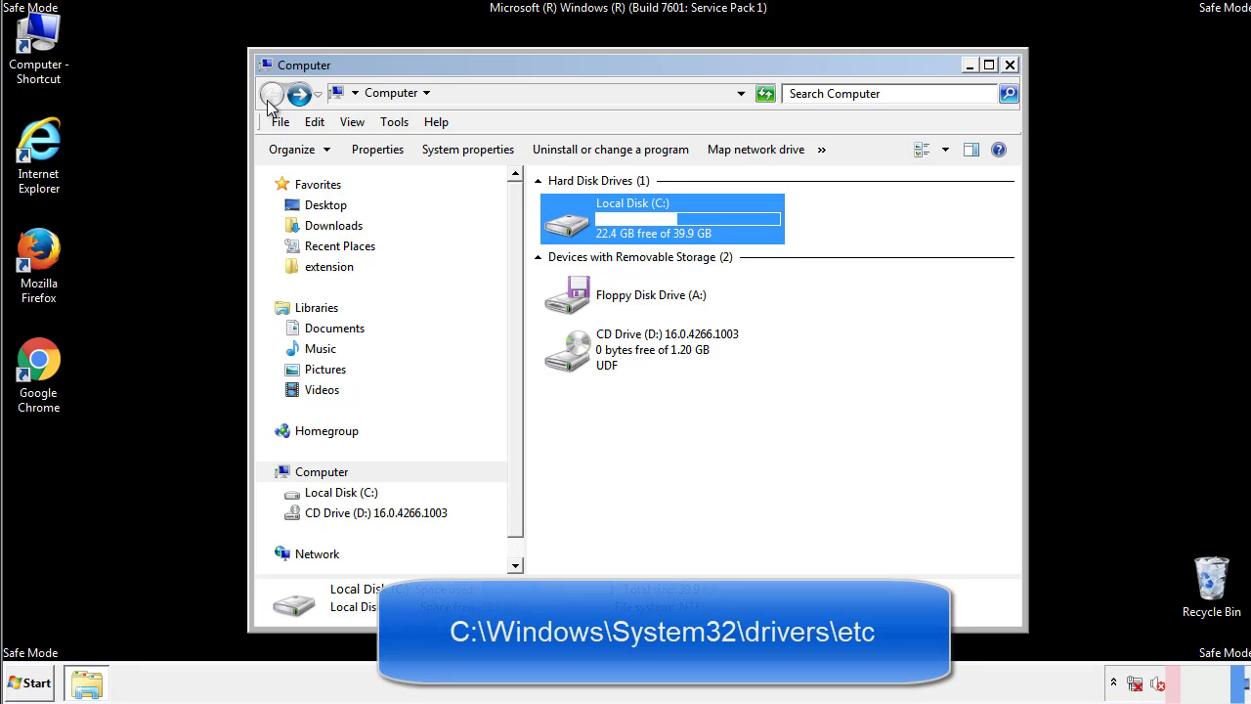
{"action": "double_click", "coordinate": [567, 223]}
{"action": "left_click", "coordinate": [569, 360]}
{"action": "double_click", "coordinate": [570, 360]}
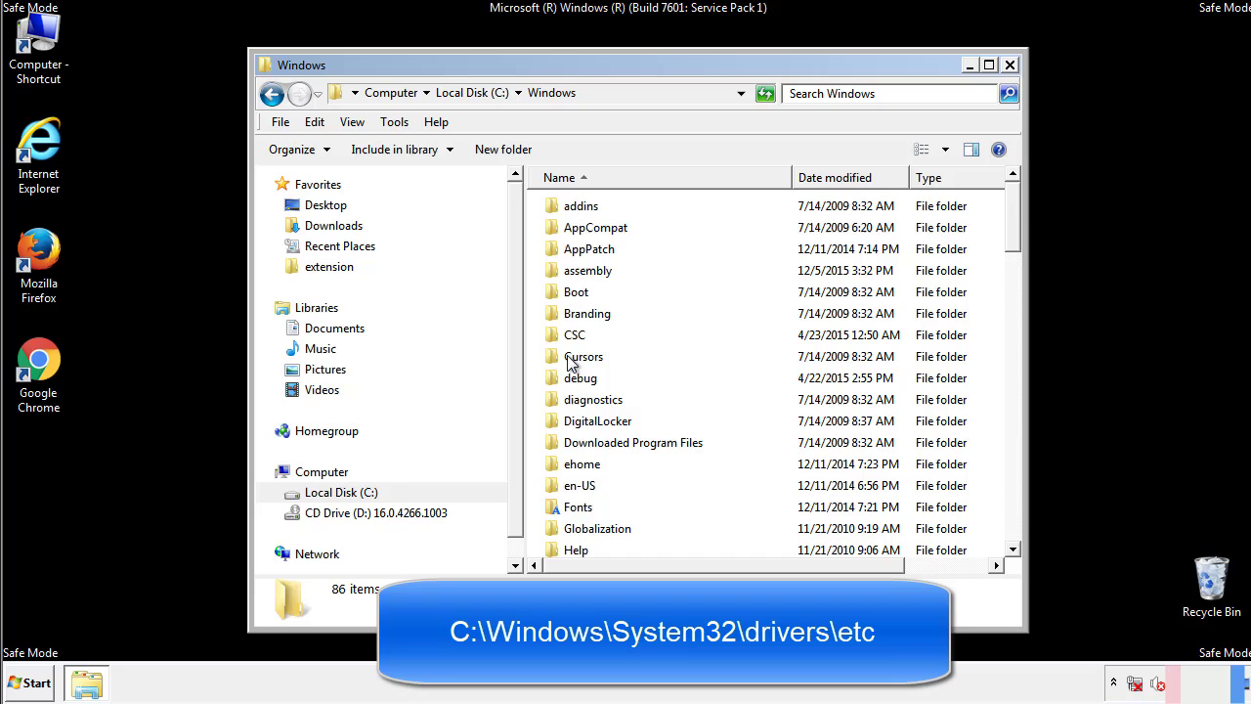
{"action": "scroll", "coordinate": [575, 442], "scroll_direction": "down", "scroll_amount": 2}
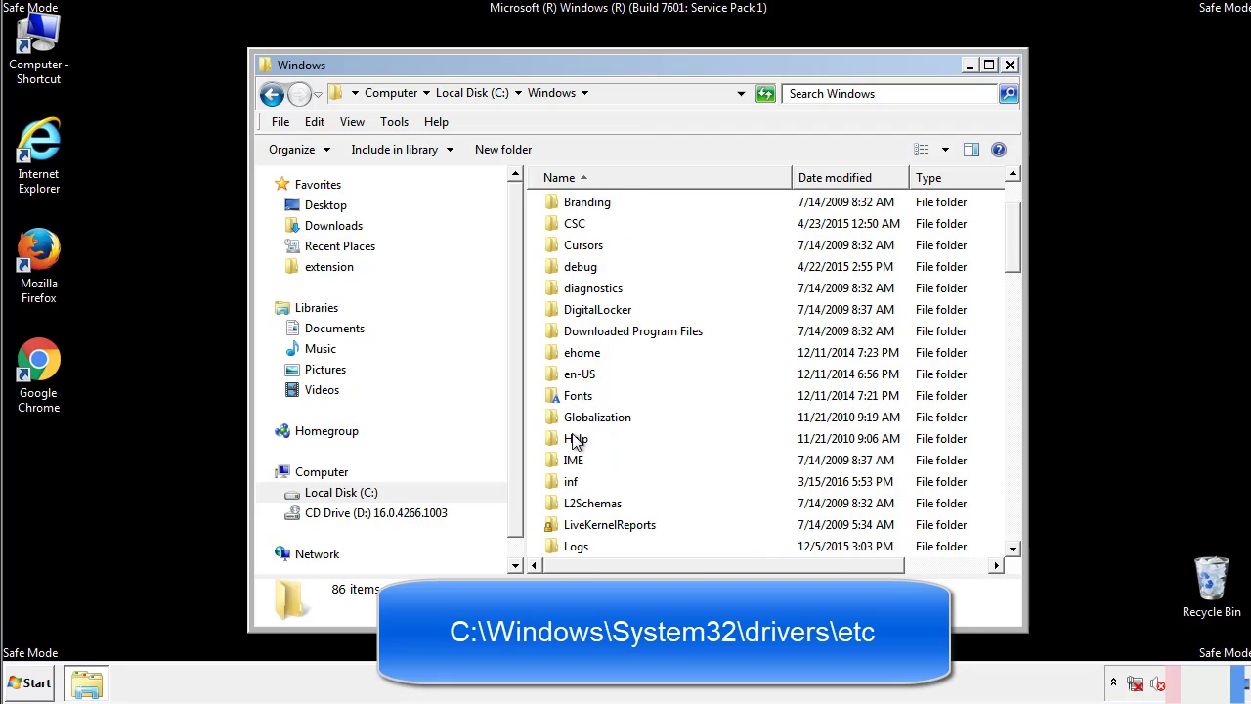
{"action": "scroll", "coordinate": [575, 441], "scroll_direction": "down", "scroll_amount": 2}
{"action": "scroll", "coordinate": [575, 441], "scroll_direction": "down", "scroll_amount": 2}
{"action": "scroll", "coordinate": [574, 442], "scroll_direction": "down", "scroll_amount": 3}
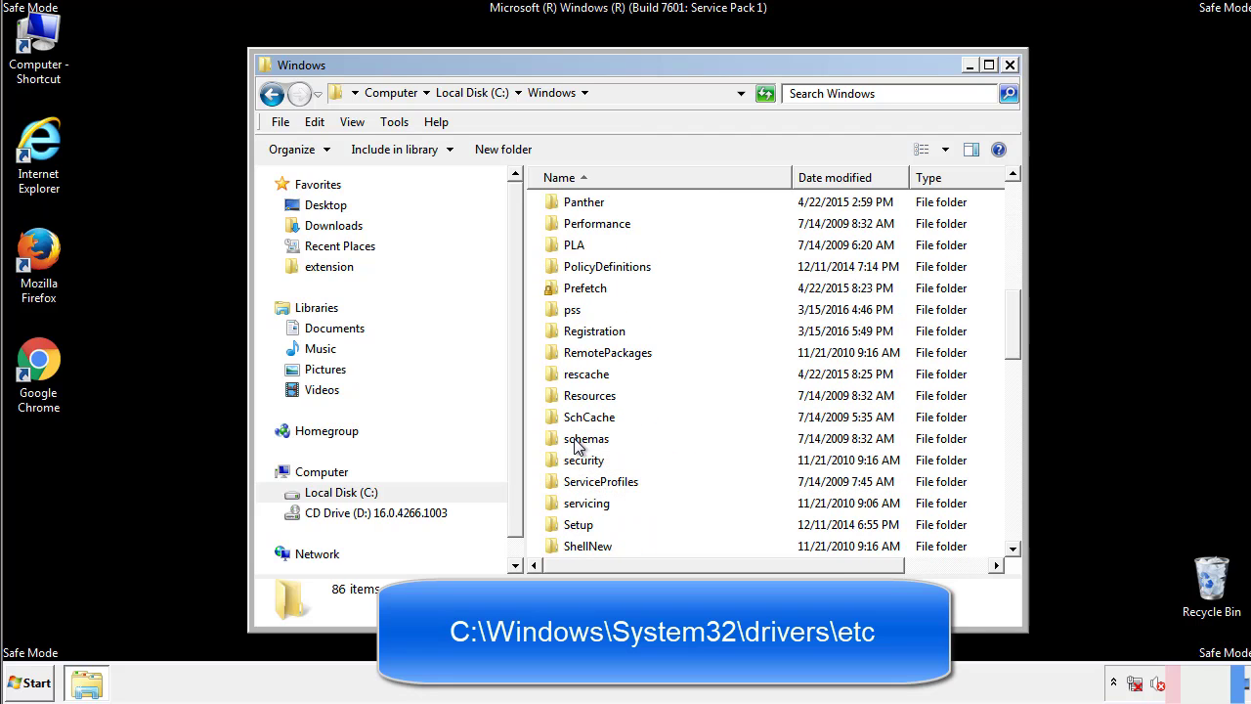
{"action": "scroll", "coordinate": [574, 442], "scroll_direction": "down", "scroll_amount": 2}
- Go into System32\drivers\etc and open the hosts file, bringing up Open with
{"action": "double_click", "coordinate": [593, 503]}
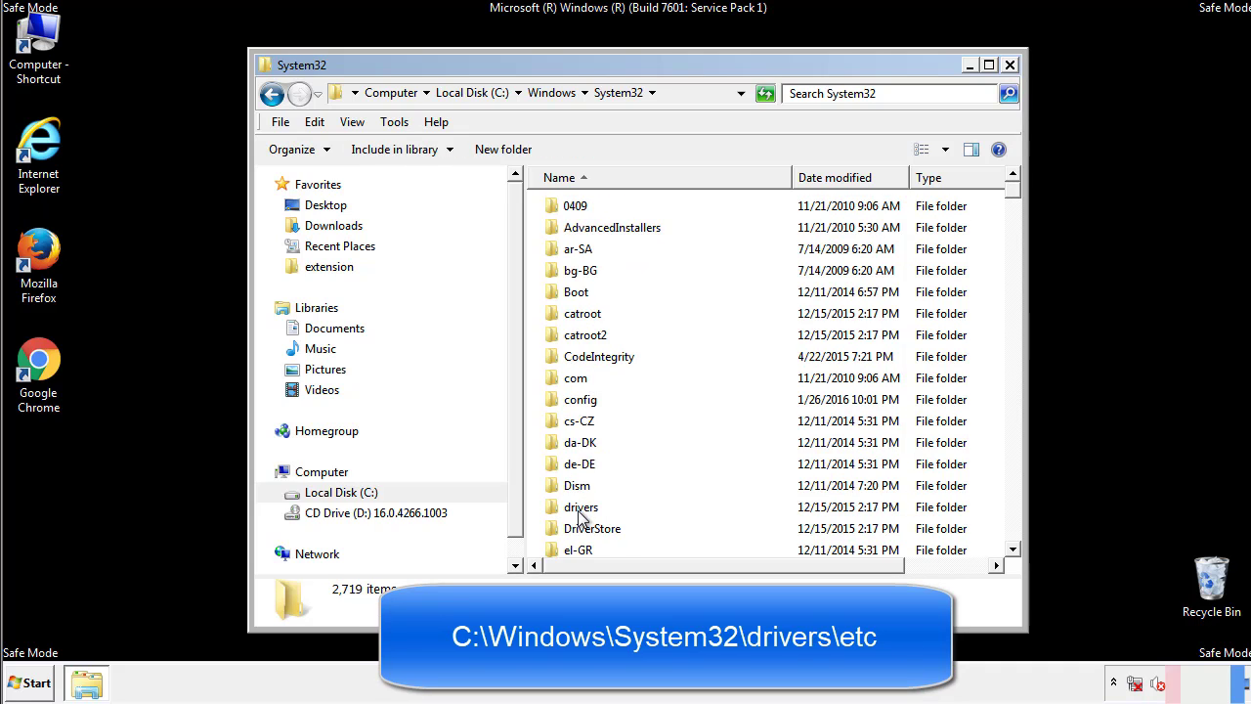
{"action": "double_click", "coordinate": [581, 508]}
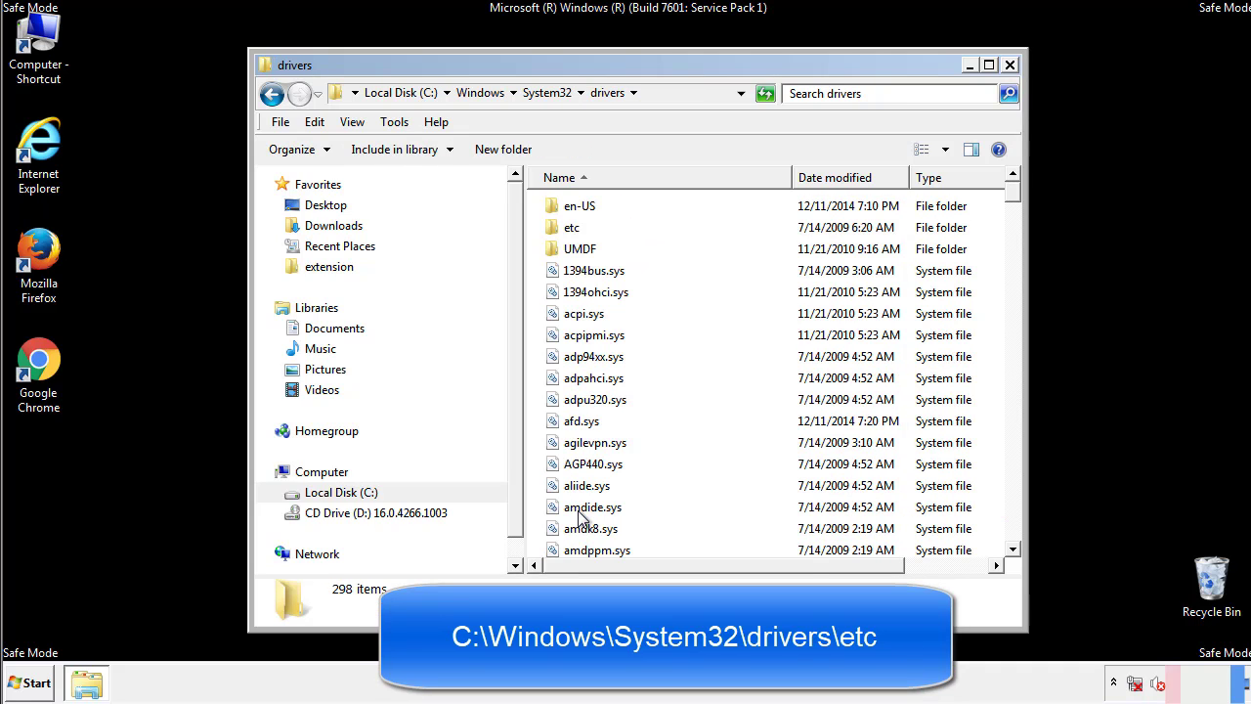
{"action": "double_click", "coordinate": [561, 231]}
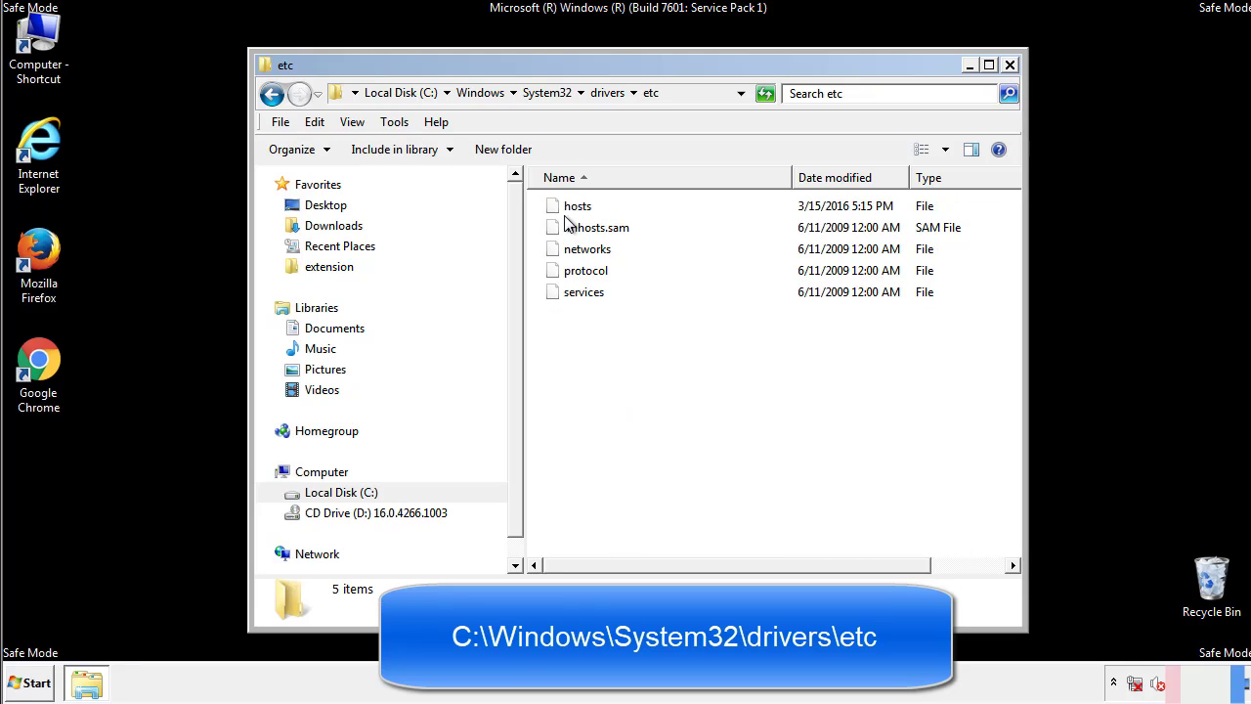
{"action": "double_click", "coordinate": [569, 209]}
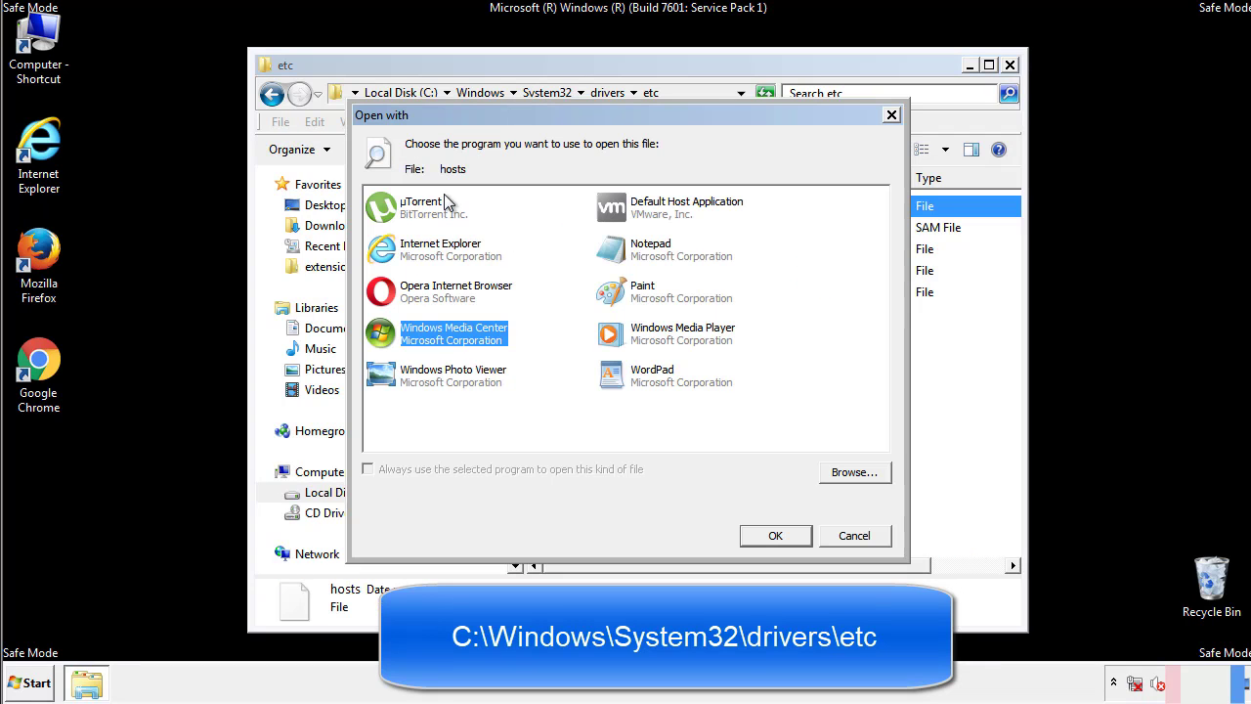
- Open hosts in Notepad and move its window fully into view
{"action": "left_click", "coordinate": [633, 254]}
{"action": "left_click", "coordinate": [774, 536]}
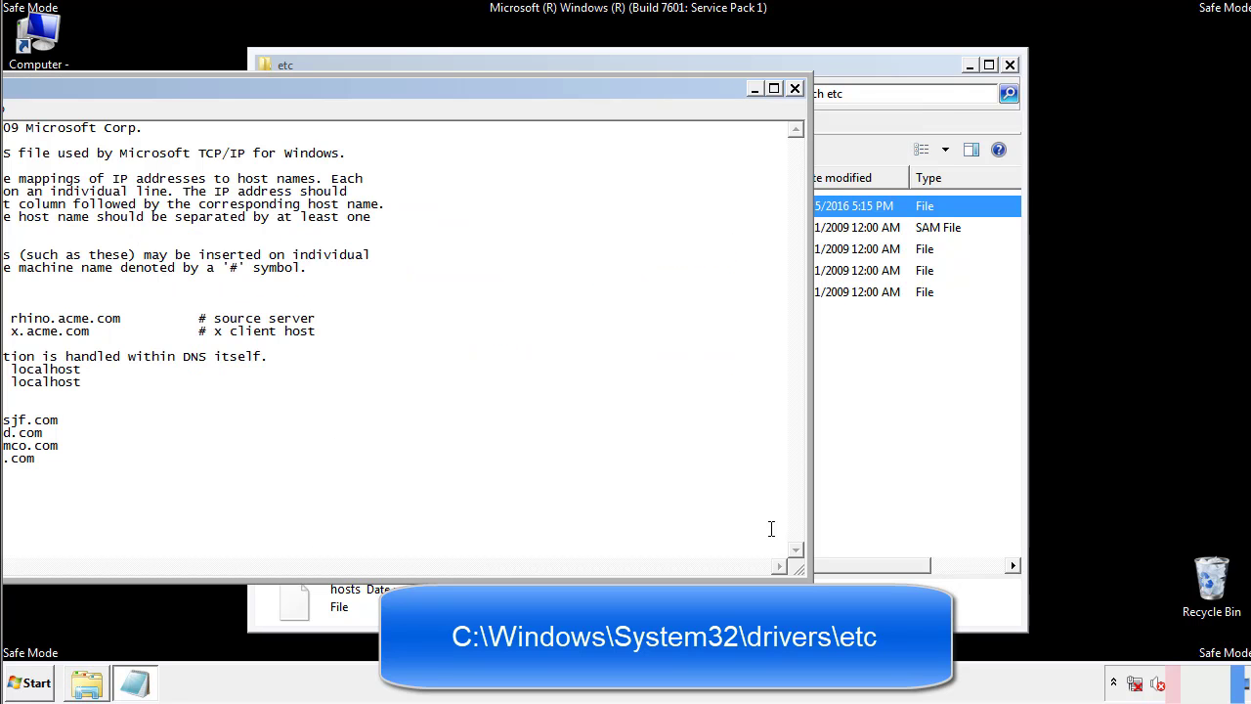
{"action": "left_click_drag", "start_coordinate": [511, 88], "coordinate": [795, 106]}
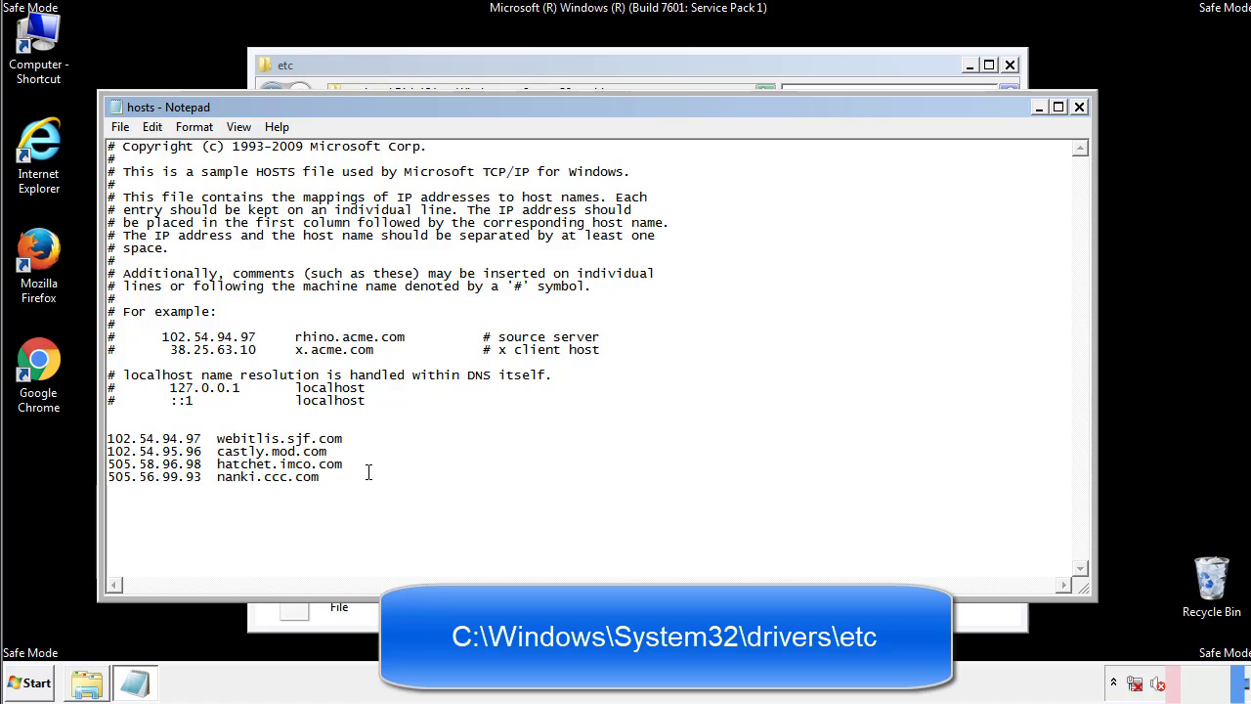
- Delete the four suspicious host entries, save hosts, and close the etc folder window
{"action": "left_click_drag", "start_coordinate": [349, 479], "coordinate": [107, 435]}
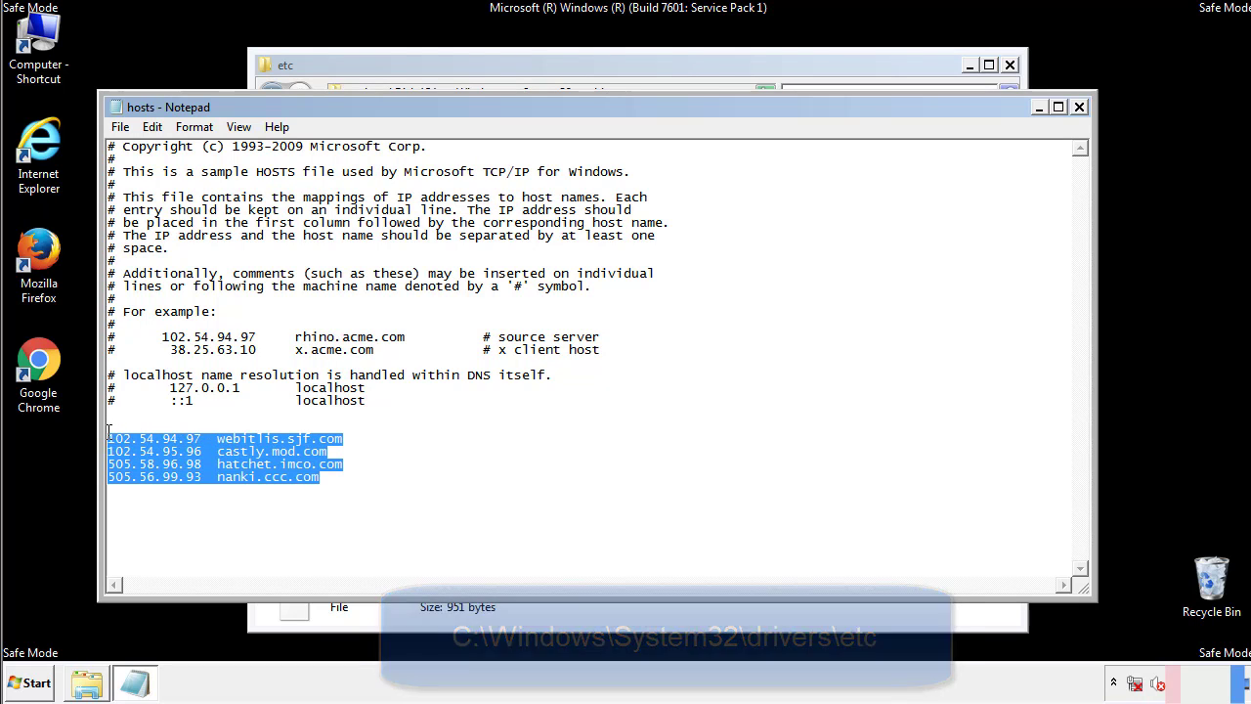
{"action": "key", "text": "Delete"}
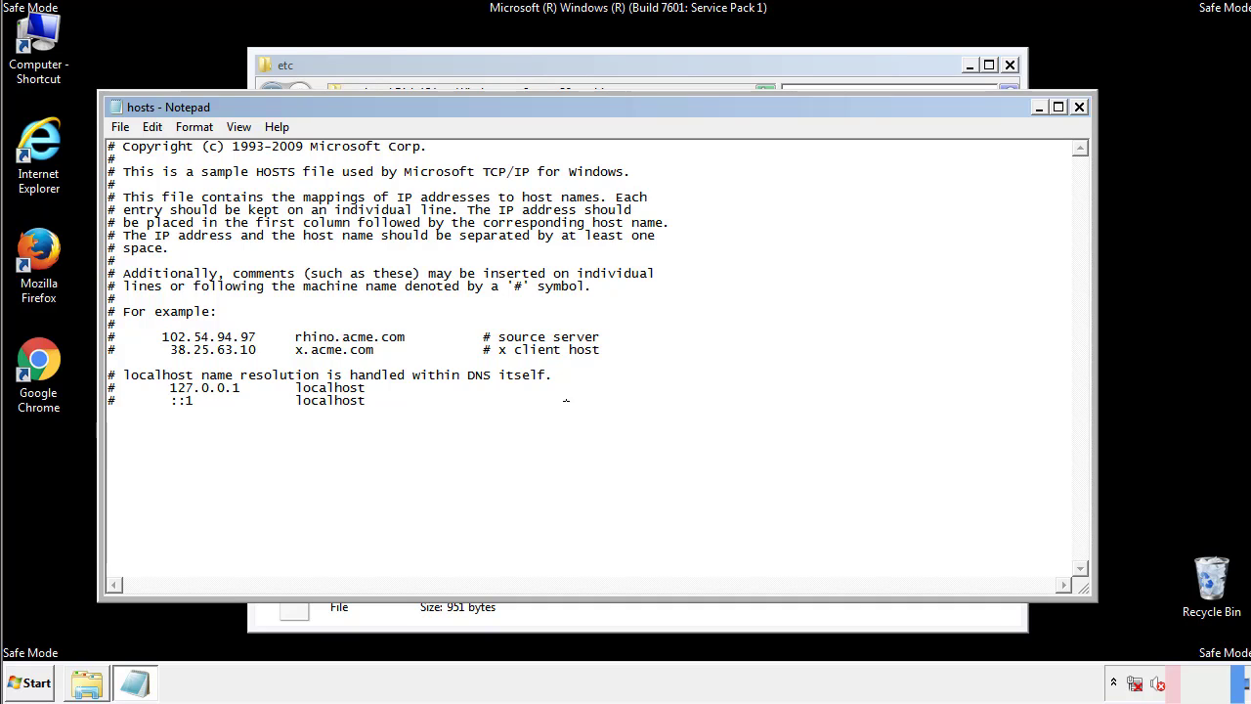
{"action": "left_click", "coordinate": [1080, 107]}
{"action": "left_click", "coordinate": [552, 355]}
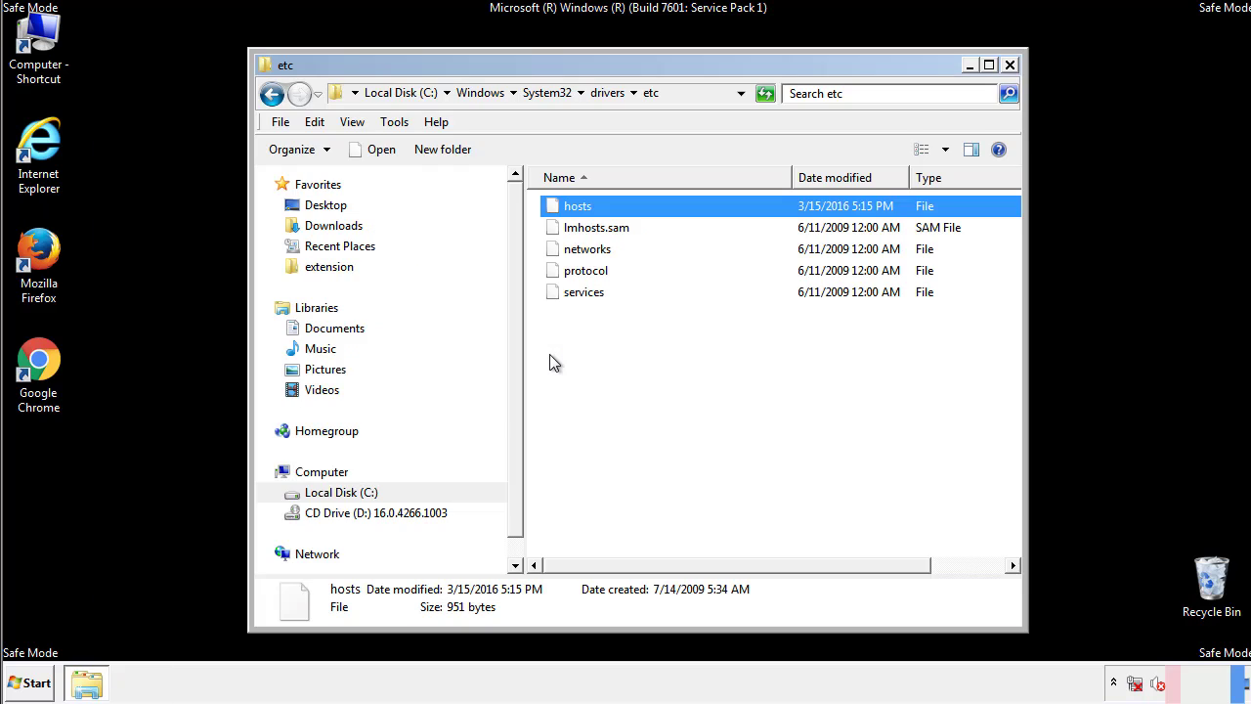
{"action": "left_click", "coordinate": [551, 363]}
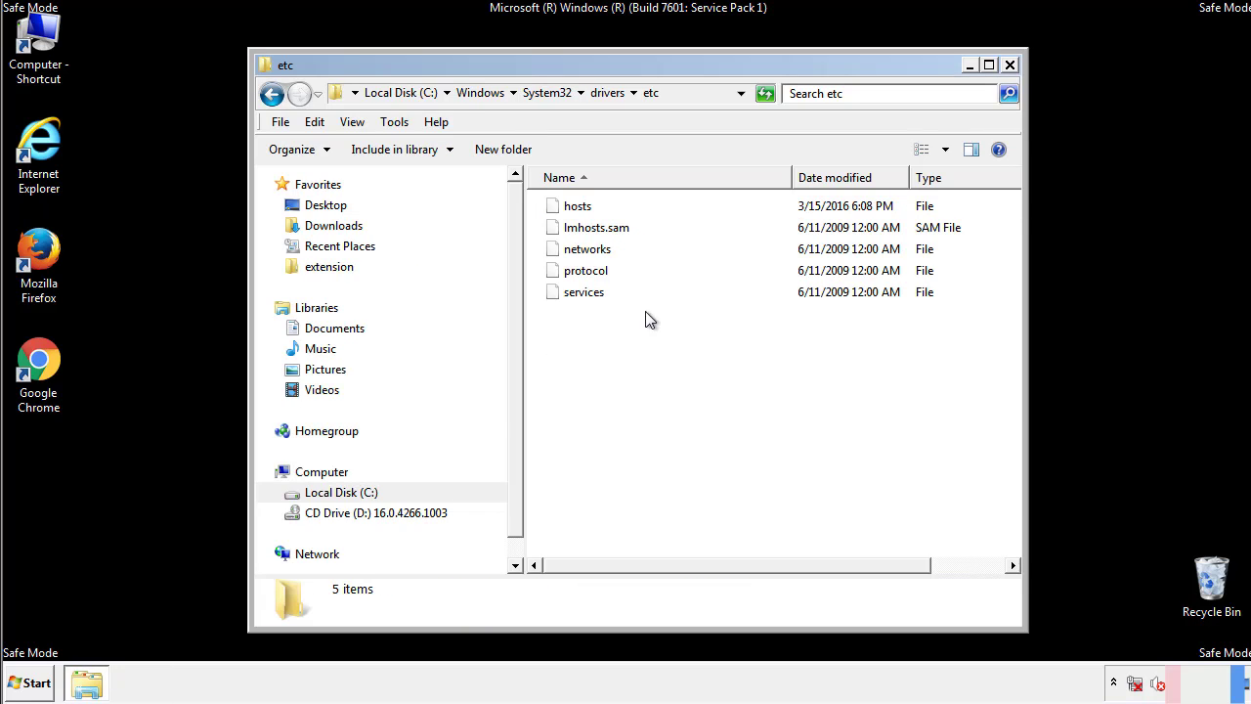
{"action": "left_click", "coordinate": [1009, 66]}
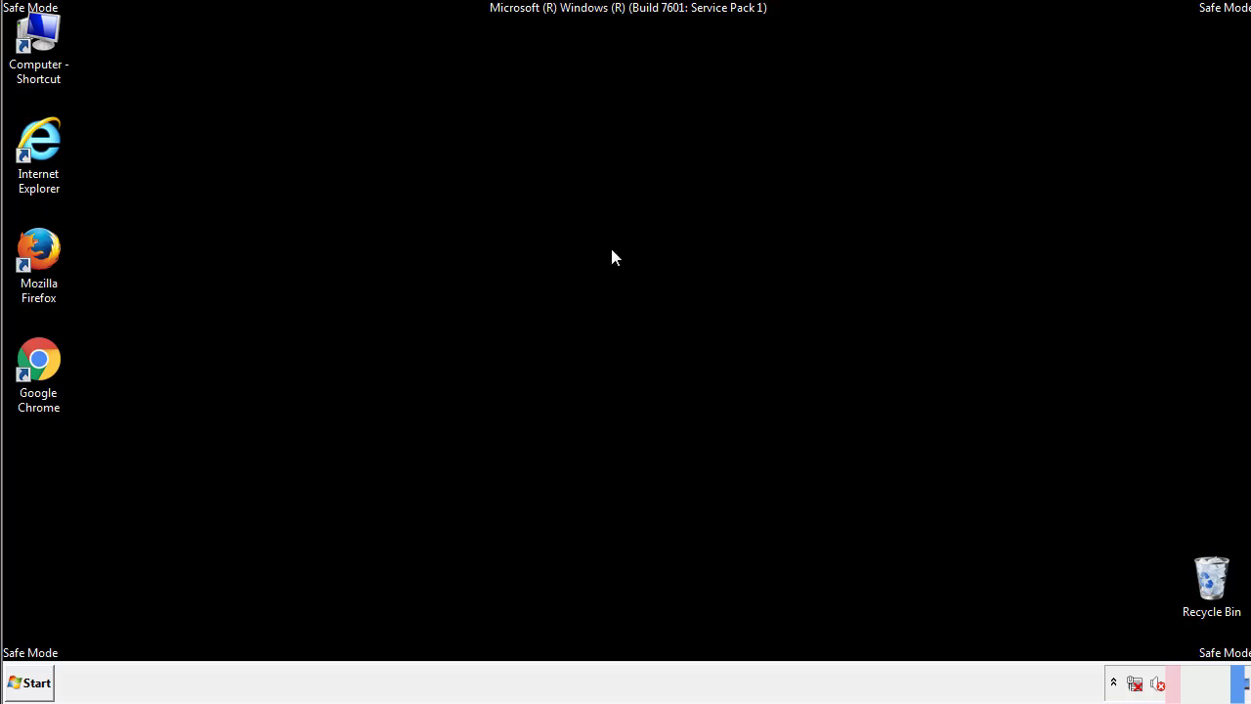
- Open the Startup folder from All Programs in an Explorer window
{"action": "left_click", "coordinate": [31, 683]}
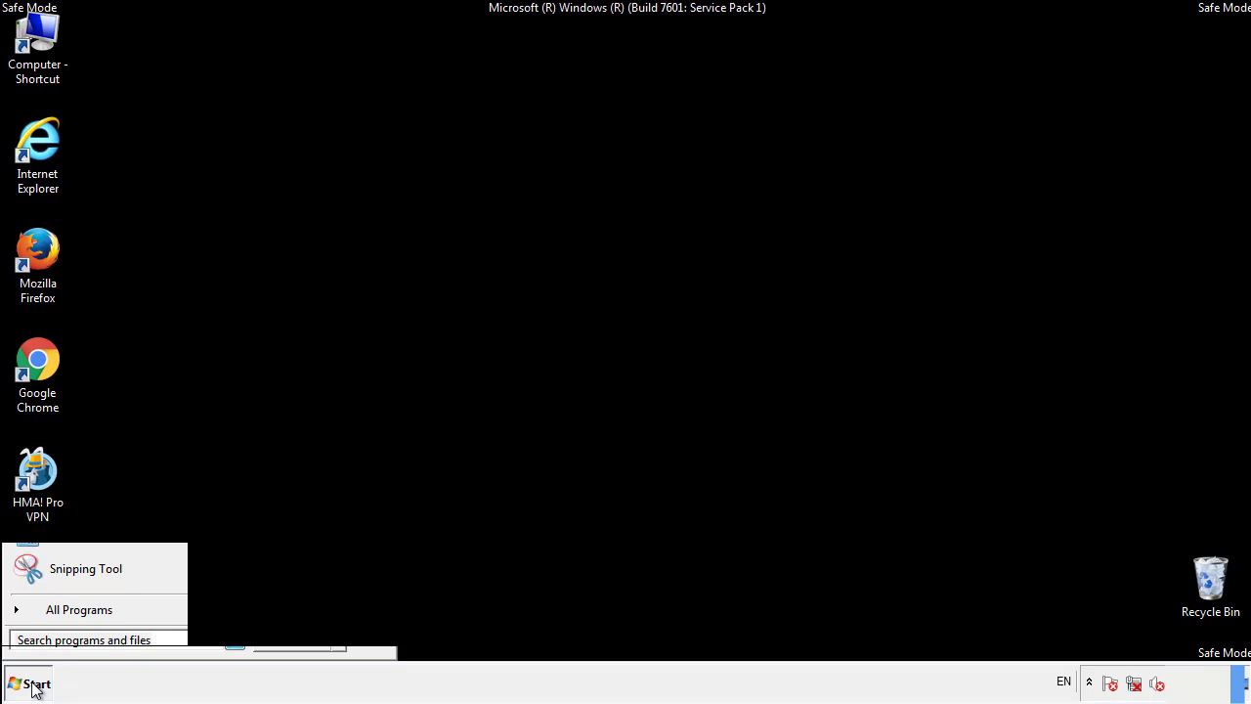
{"action": "left_click", "coordinate": [56, 617]}
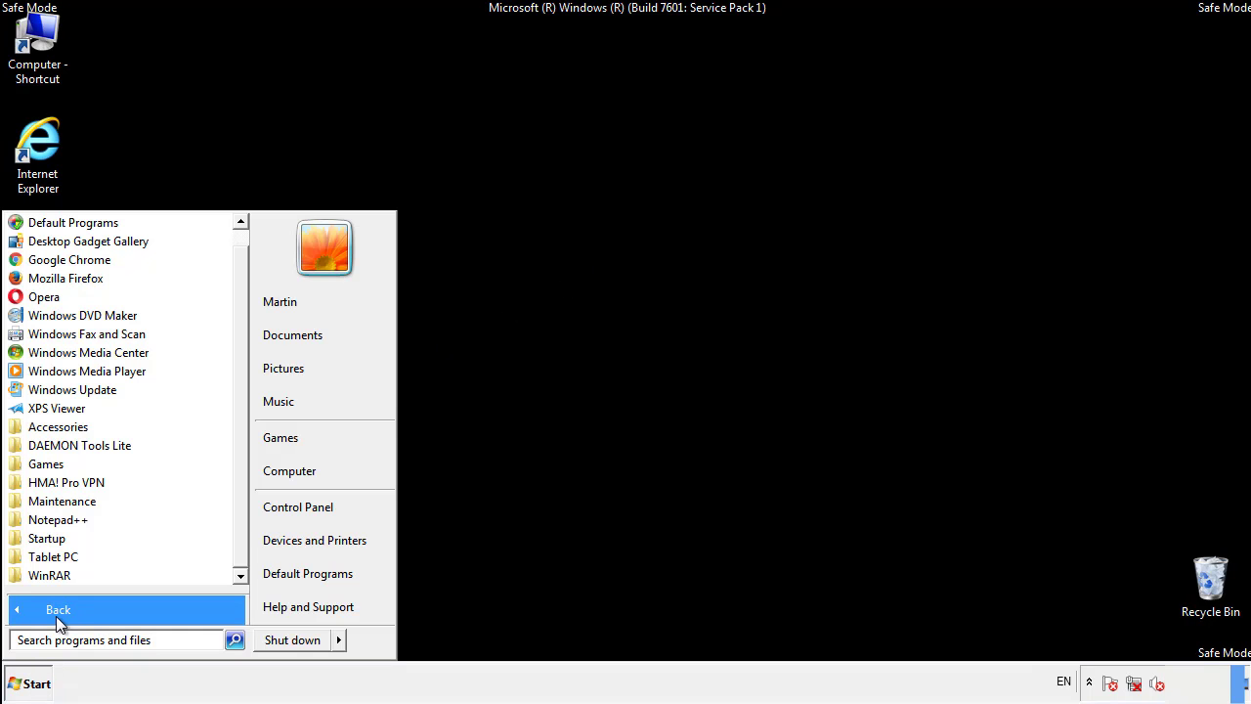
{"action": "right_click", "coordinate": [57, 533]}
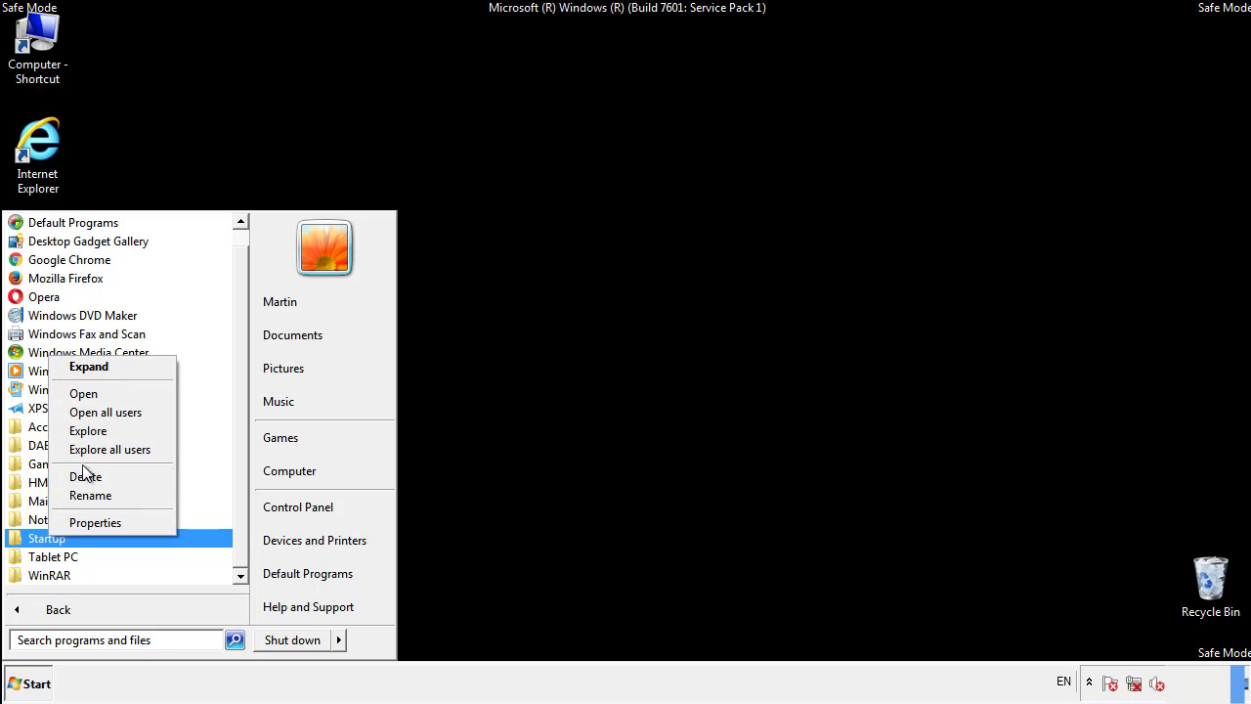
{"action": "left_click", "coordinate": [94, 394]}
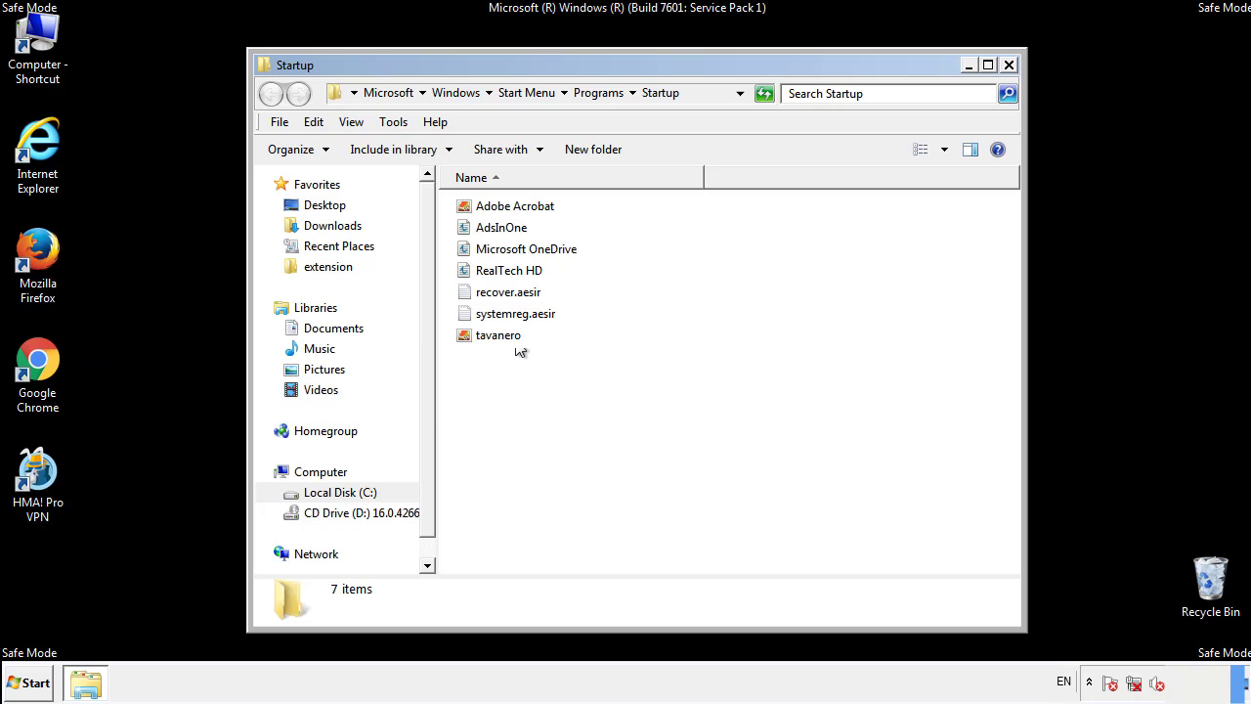
- Delete AdsInOne, recover.aesir, systemreg.aesir and tavanero, then close the Startup window
{"action": "left_click", "coordinate": [507, 227]}
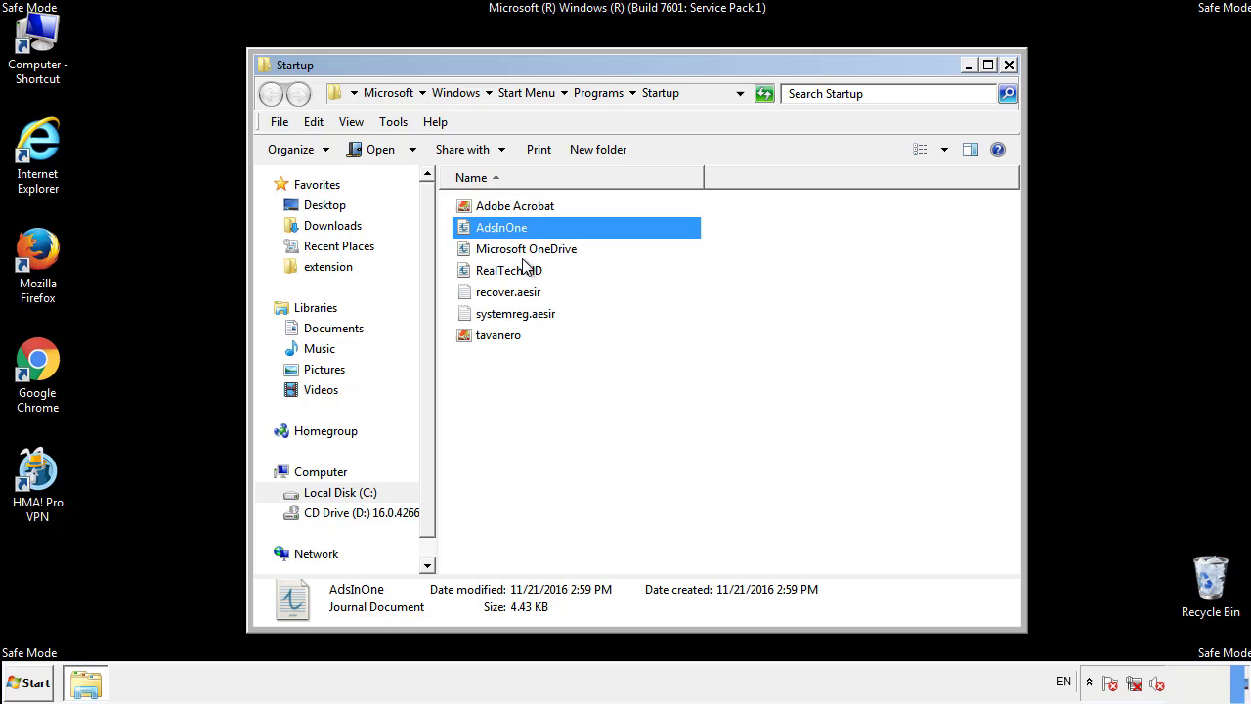
{"action": "left_click", "coordinate": [507, 293], "text": "ctrl"}
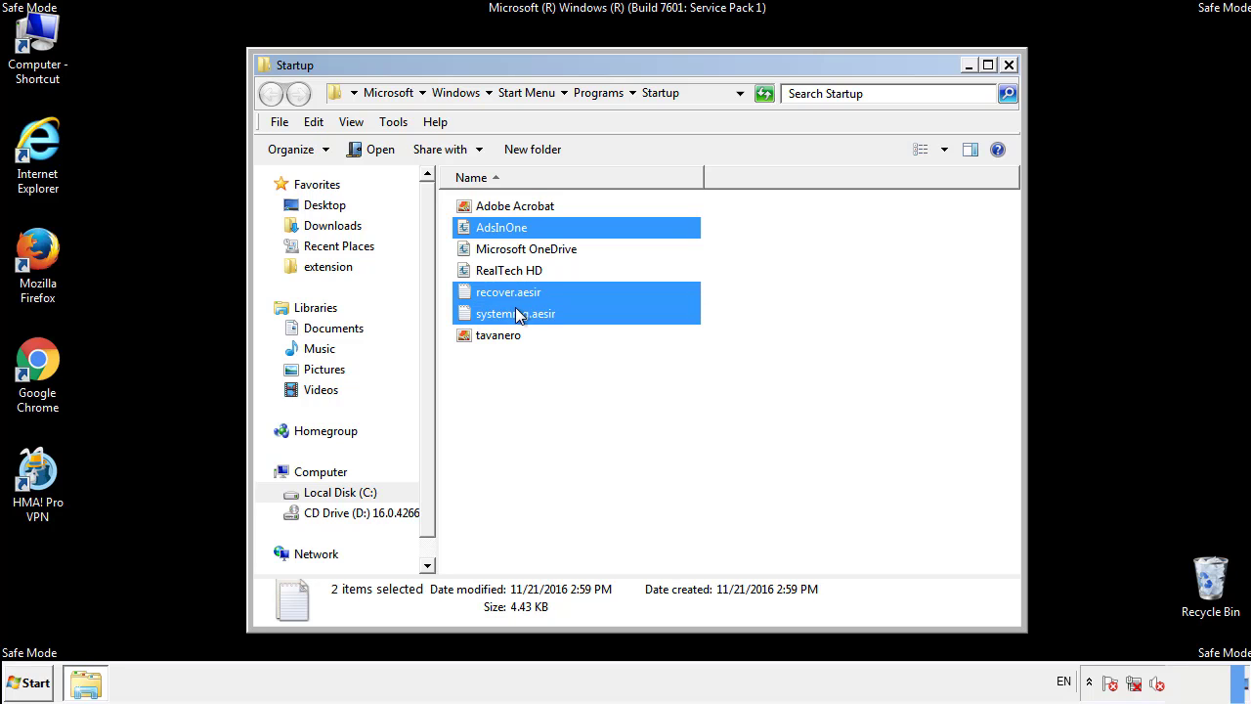
{"action": "left_click", "coordinate": [517, 314], "text": "ctrl"}
{"action": "left_click", "coordinate": [500, 335], "text": "ctrl"}
{"action": "right_click", "coordinate": [494, 336]}
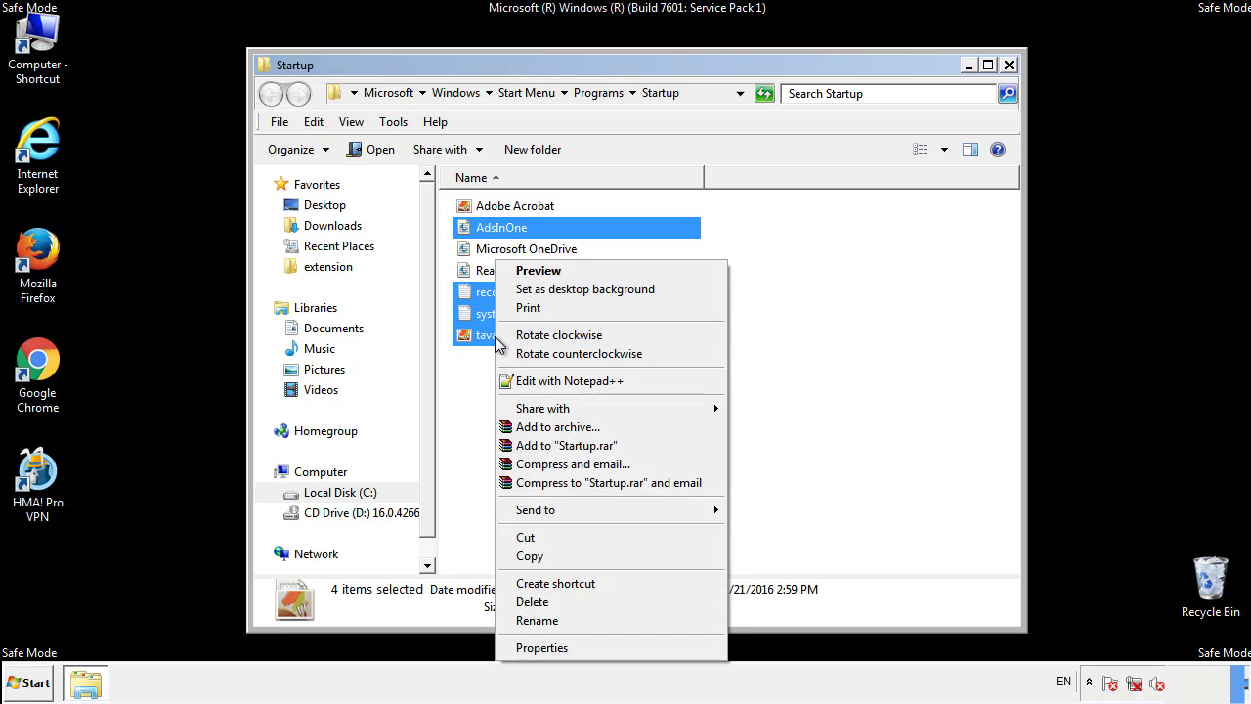
{"action": "left_click", "coordinate": [529, 601]}
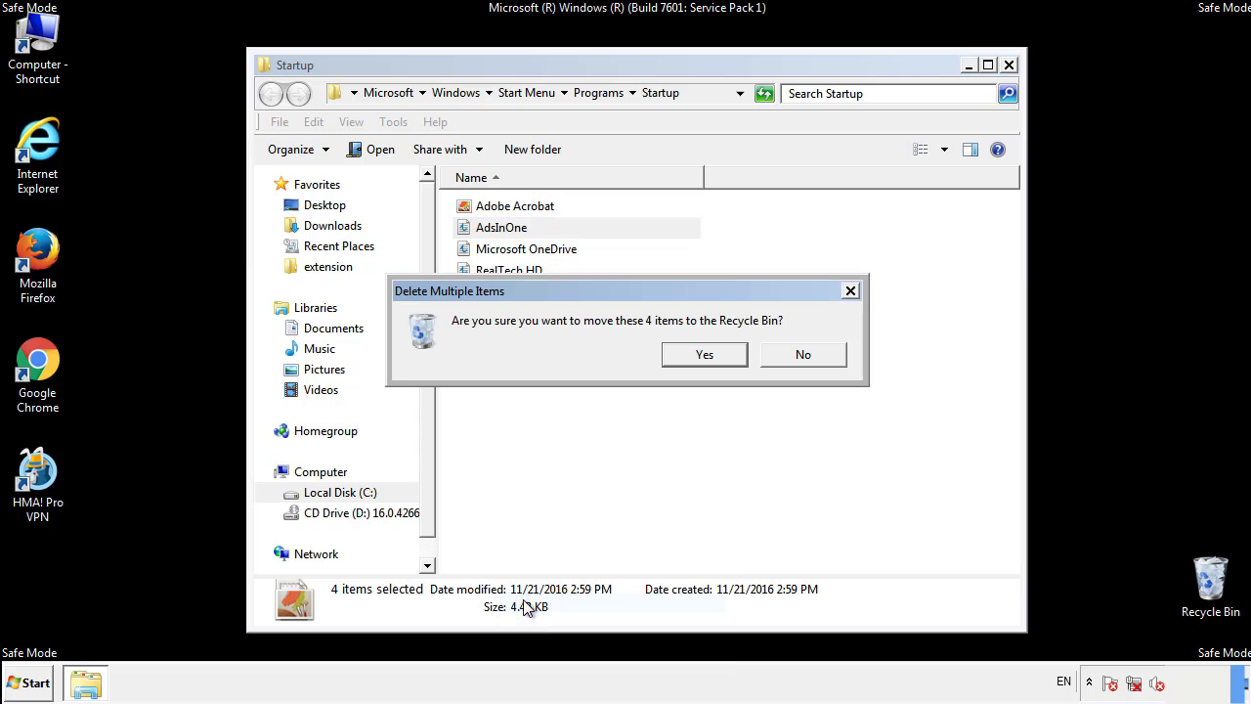
{"action": "left_click", "coordinate": [689, 356]}
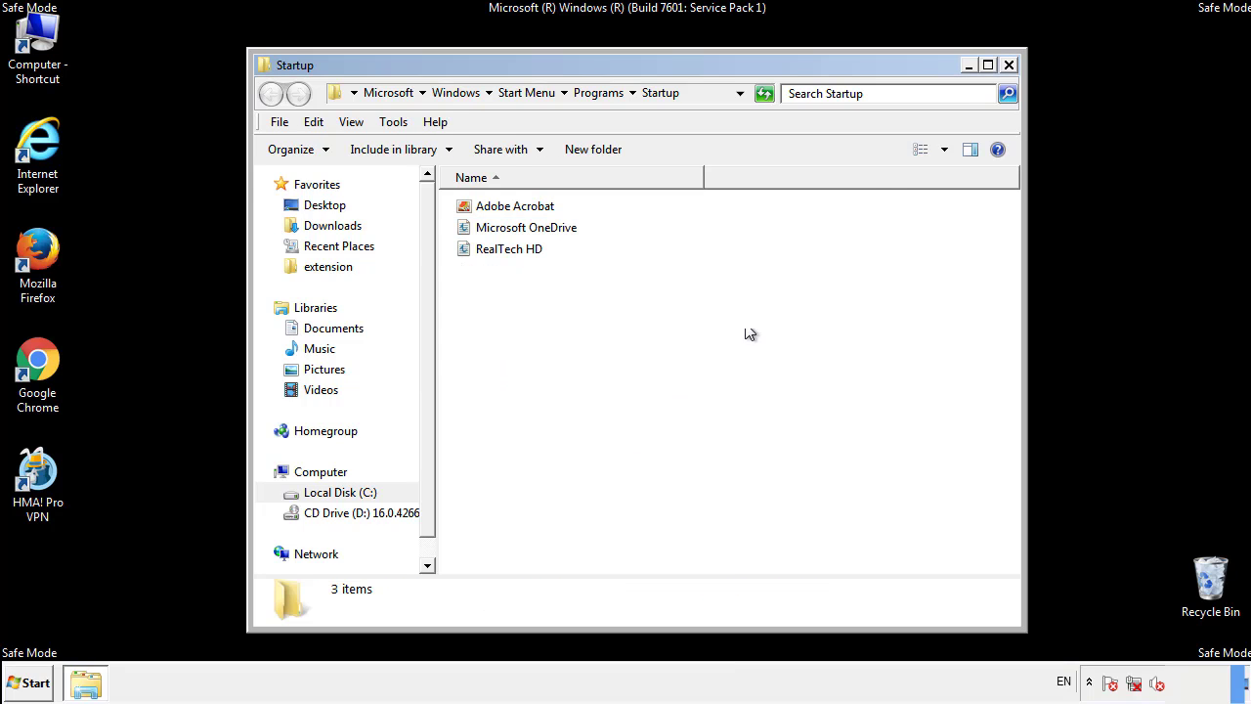
{"action": "left_click", "coordinate": [1010, 65]}
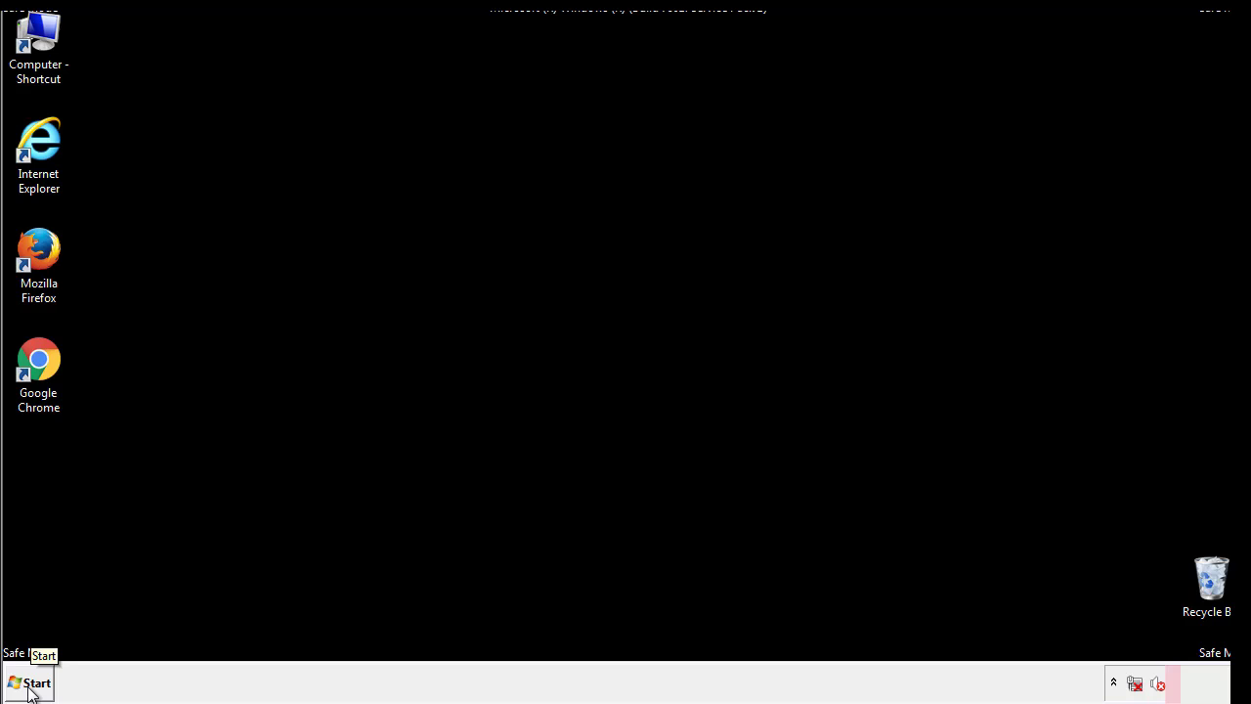
- Launch Registry Editor by searching regedit from the Start menu
{"action": "left_click", "coordinate": [29, 689]}
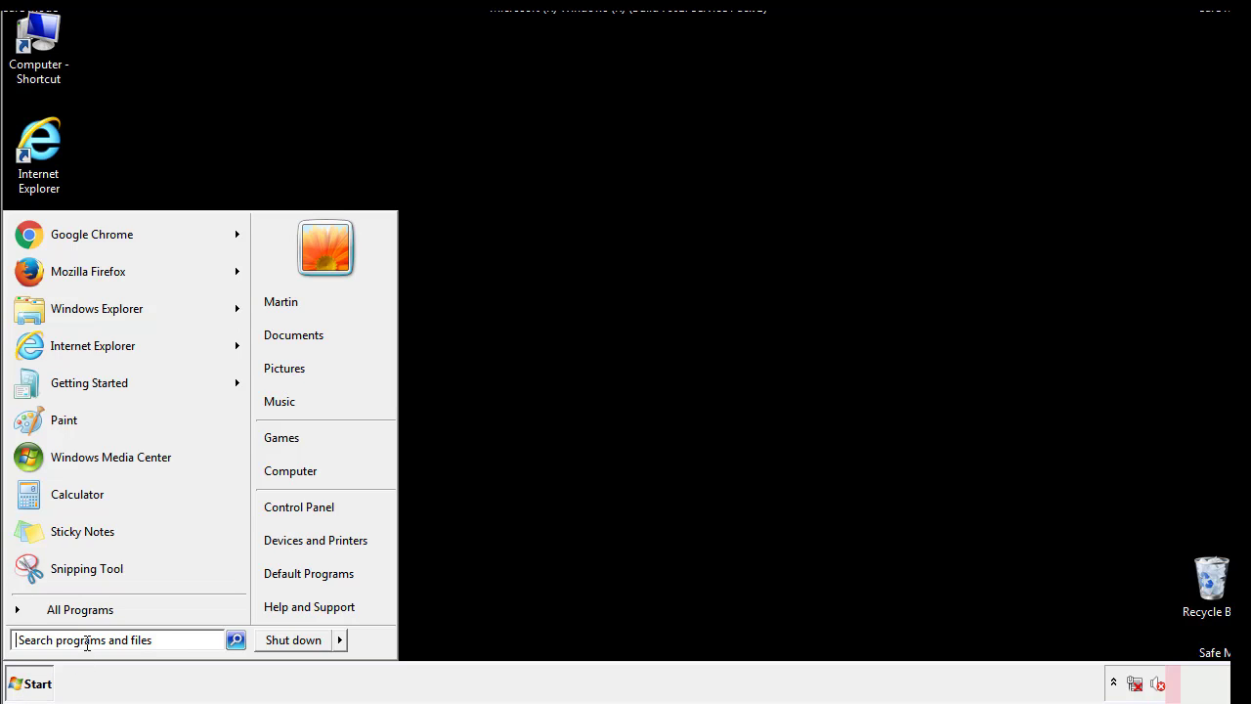
{"action": "type", "text": "reged"}
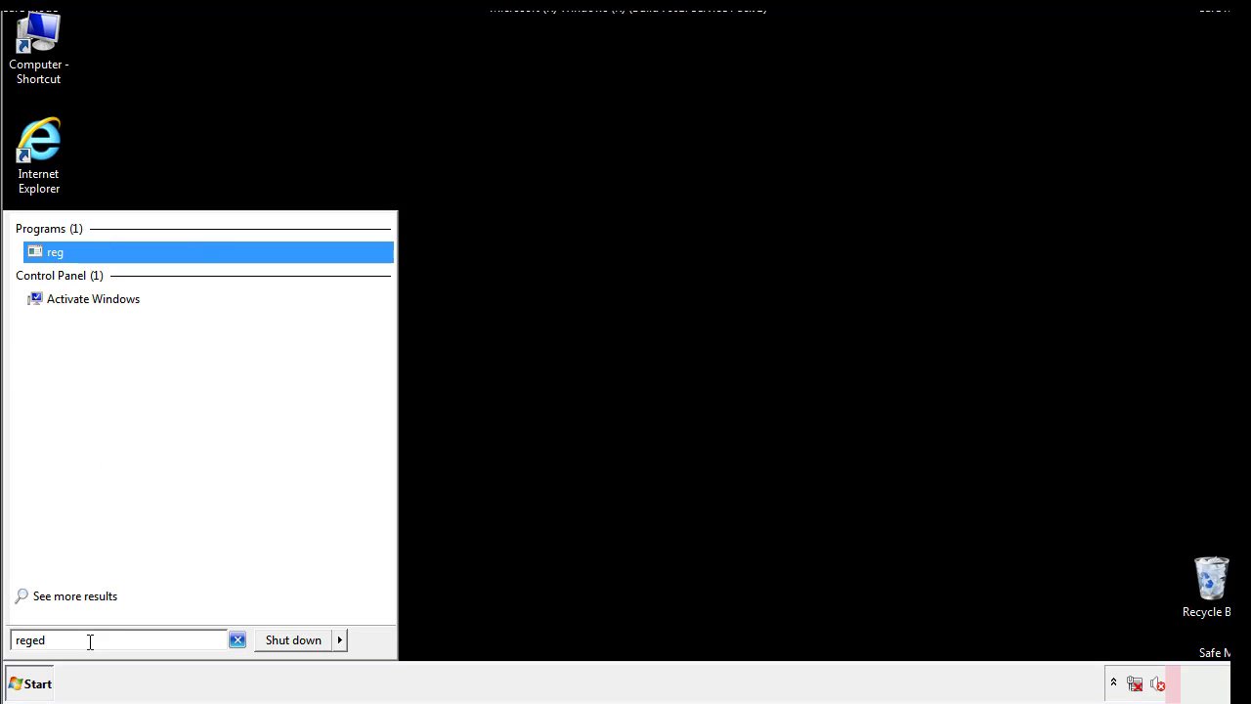
{"action": "type", "text": "it"}
{"action": "key", "text": "Return"}
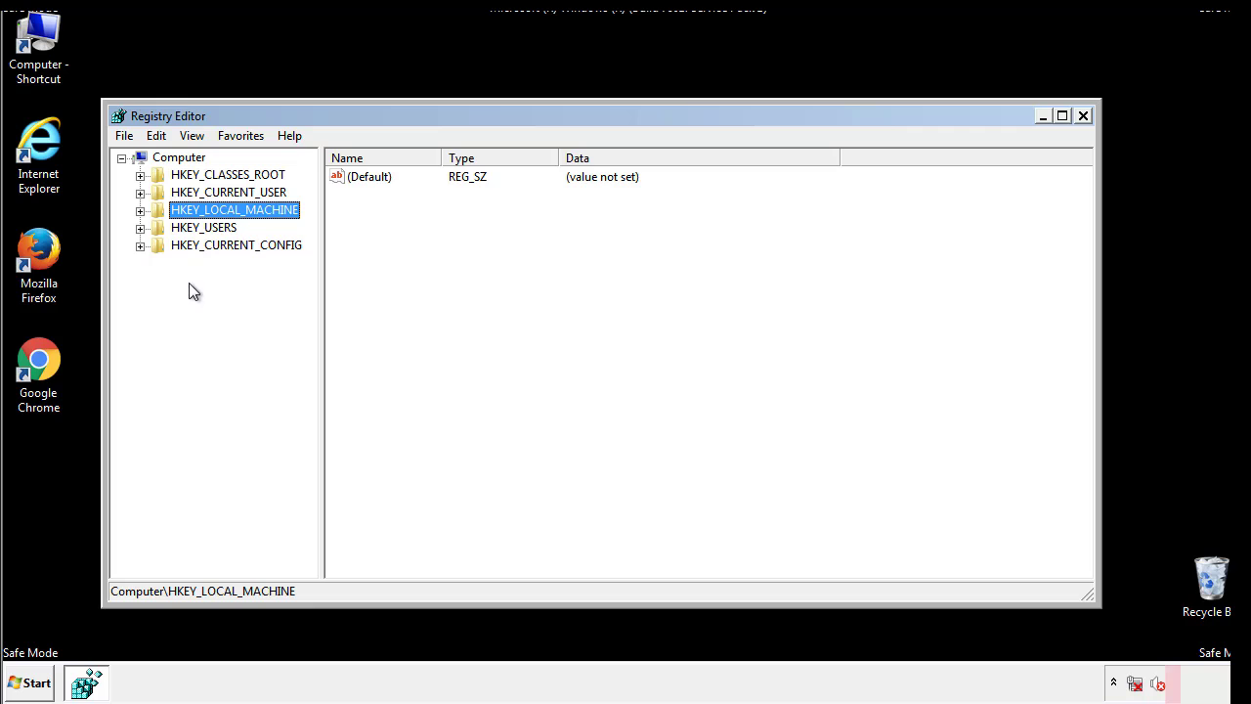
- Expand HKEY_LOCAL_MACHINE\SOFTWARE\Microsoft\Windows\CurrentVersion to reveal Run and RunOnce
{"action": "left_click", "coordinate": [140, 211]}
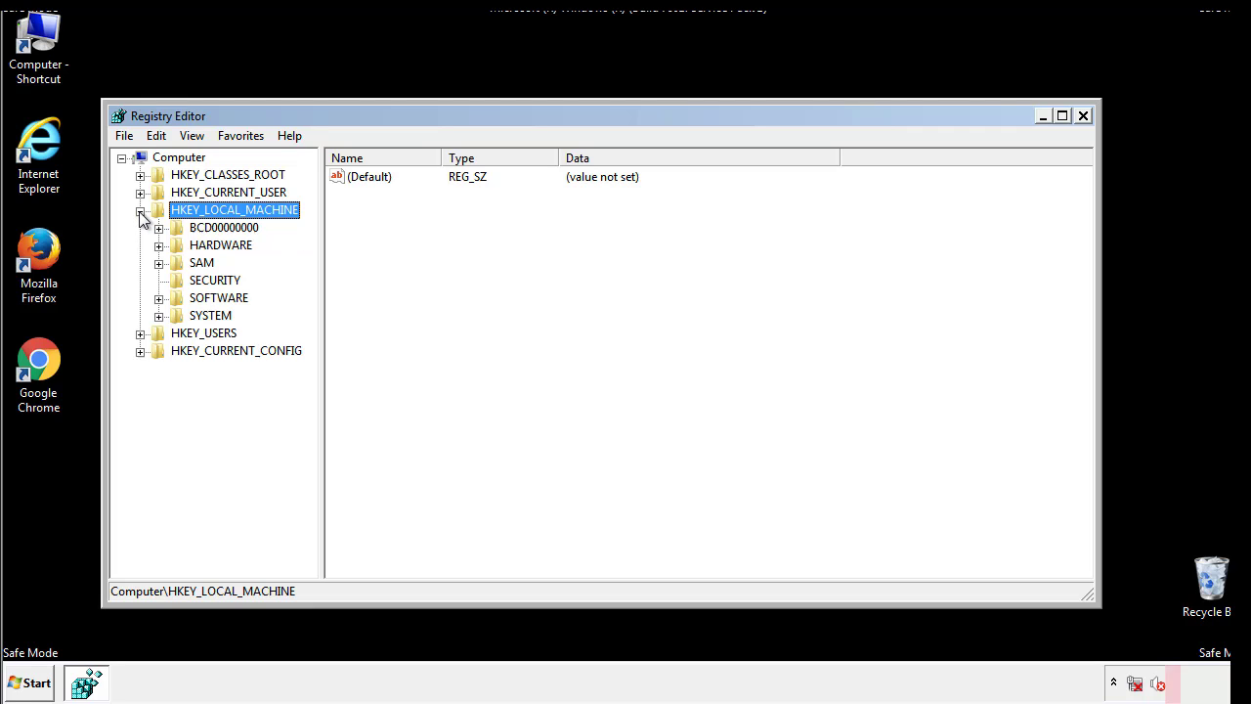
{"action": "left_click", "coordinate": [158, 298]}
{"action": "left_click_drag", "start_coordinate": [308, 288], "coordinate": [310, 324]}
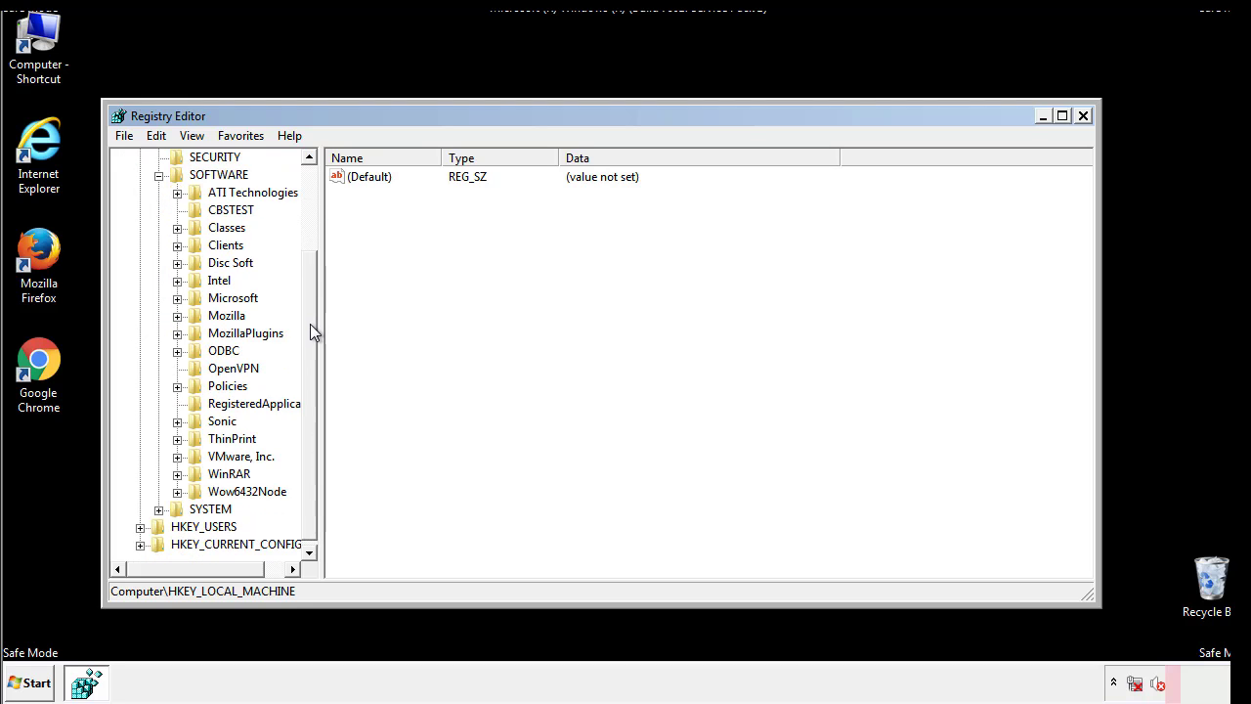
{"action": "left_click", "coordinate": [177, 298]}
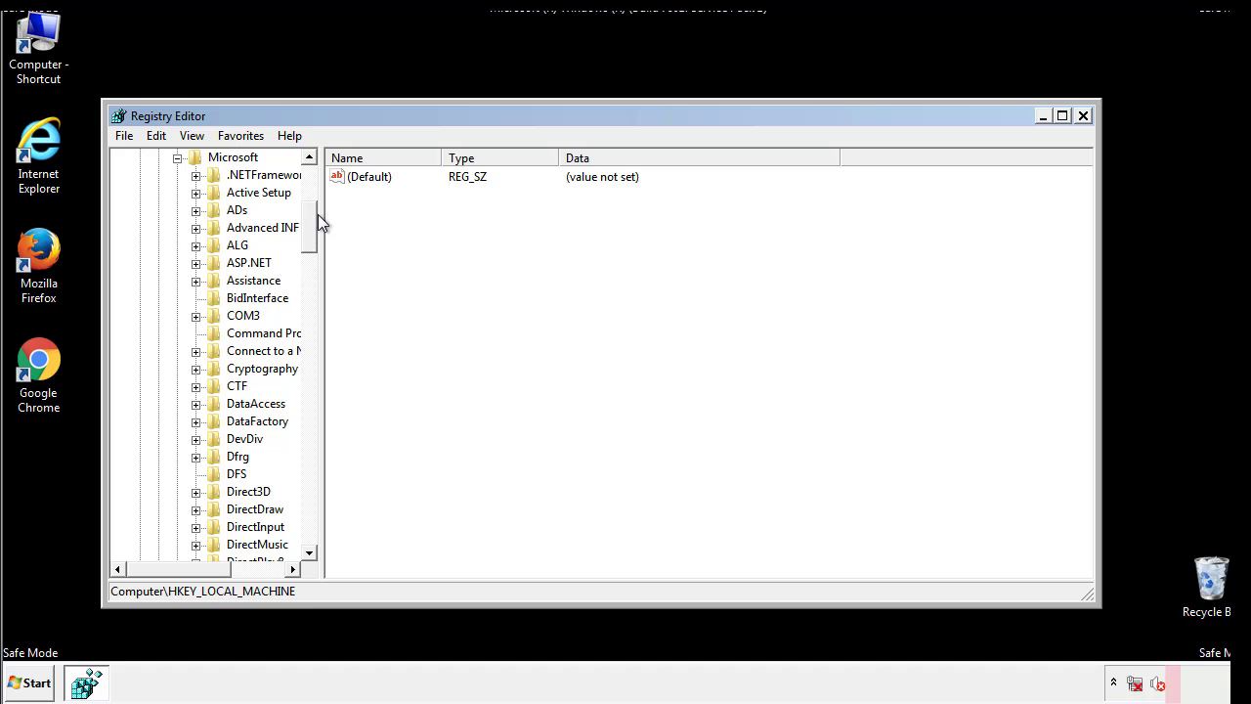
{"action": "left_click_drag", "start_coordinate": [308, 239], "coordinate": [310, 503]}
{"action": "left_click", "coordinate": [196, 298]}
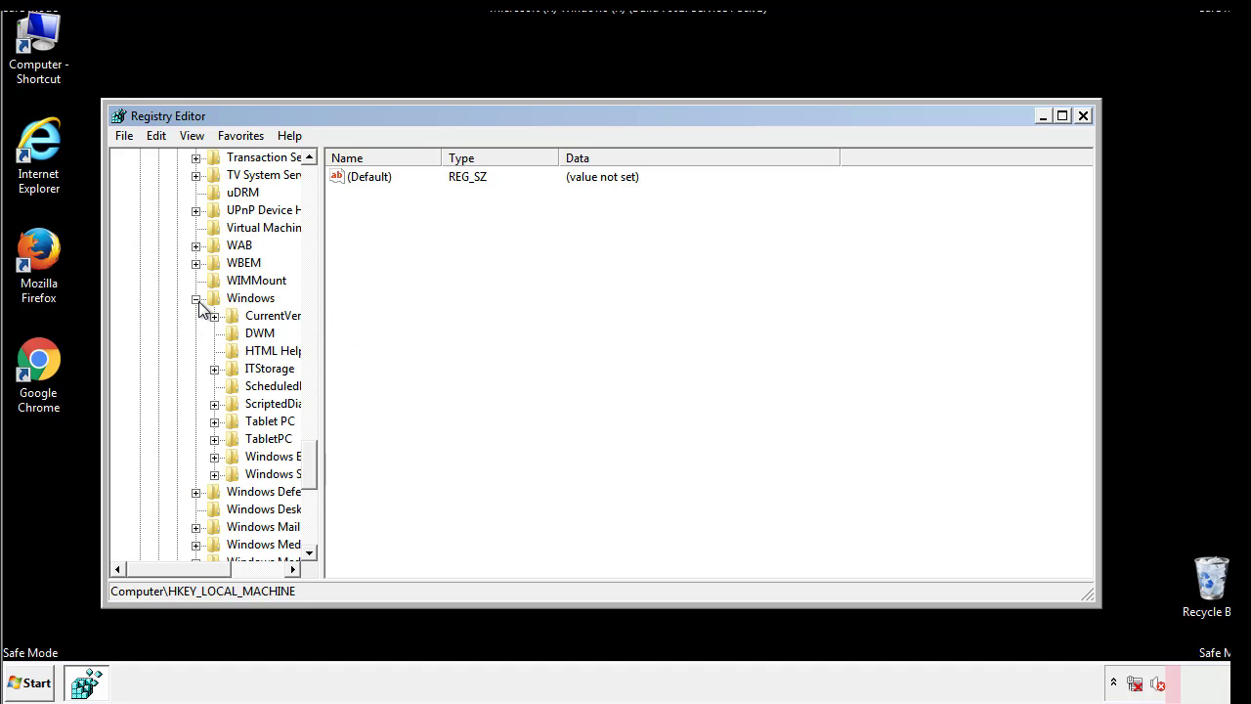
{"action": "left_click_drag", "start_coordinate": [171, 571], "coordinate": [199, 573]}
{"action": "left_click", "coordinate": [160, 316]}
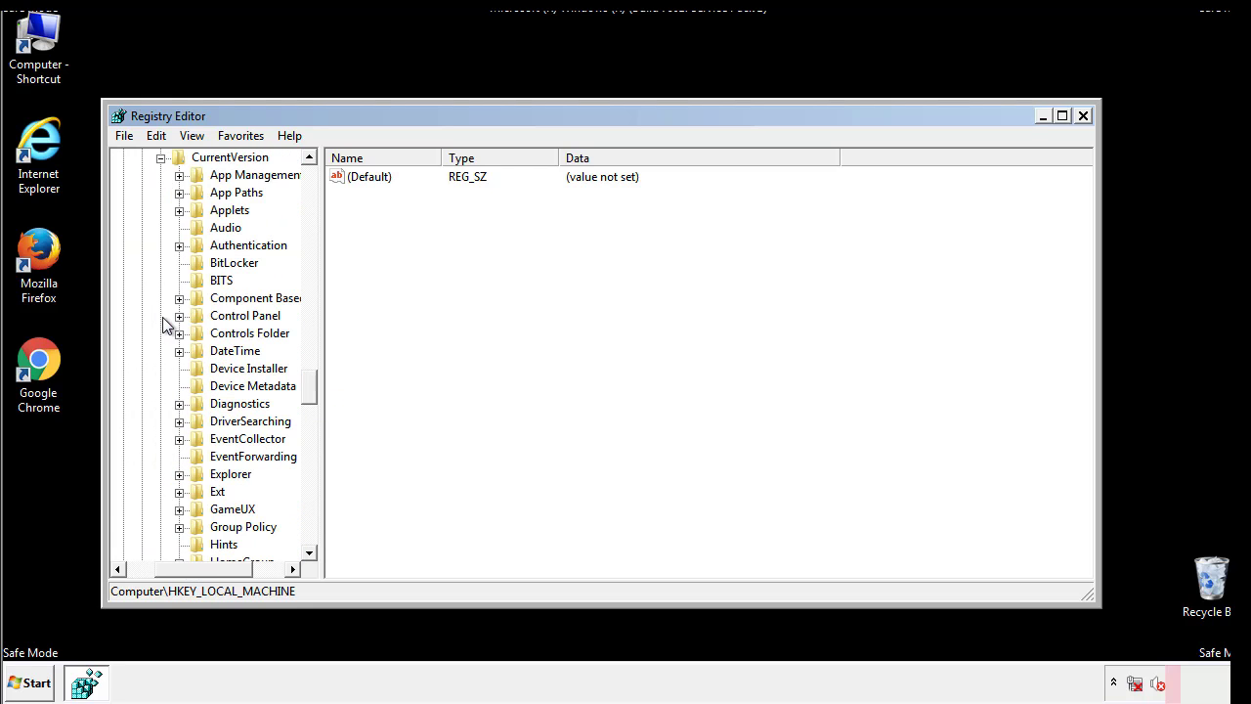
{"action": "mouse_move", "coordinate": [316, 391]}
{"action": "left_mouse_down"}
{"action": "mouse_move", "coordinate": [312, 475]}
{"action": "mouse_move", "coordinate": [311, 454]}
{"action": "left_mouse_up"}
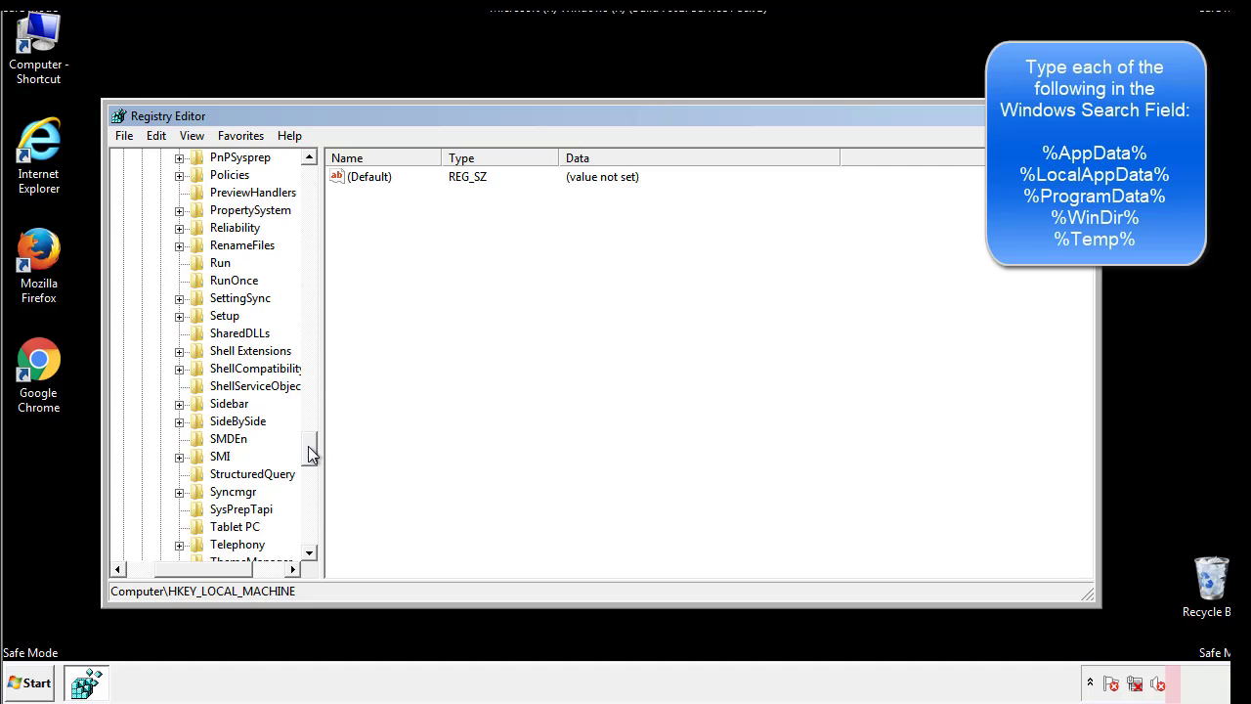
- Delete the tappi.loc value from the HKLM CurrentVersion\Run key, confirming the deletion
{"action": "left_click", "coordinate": [205, 265]}
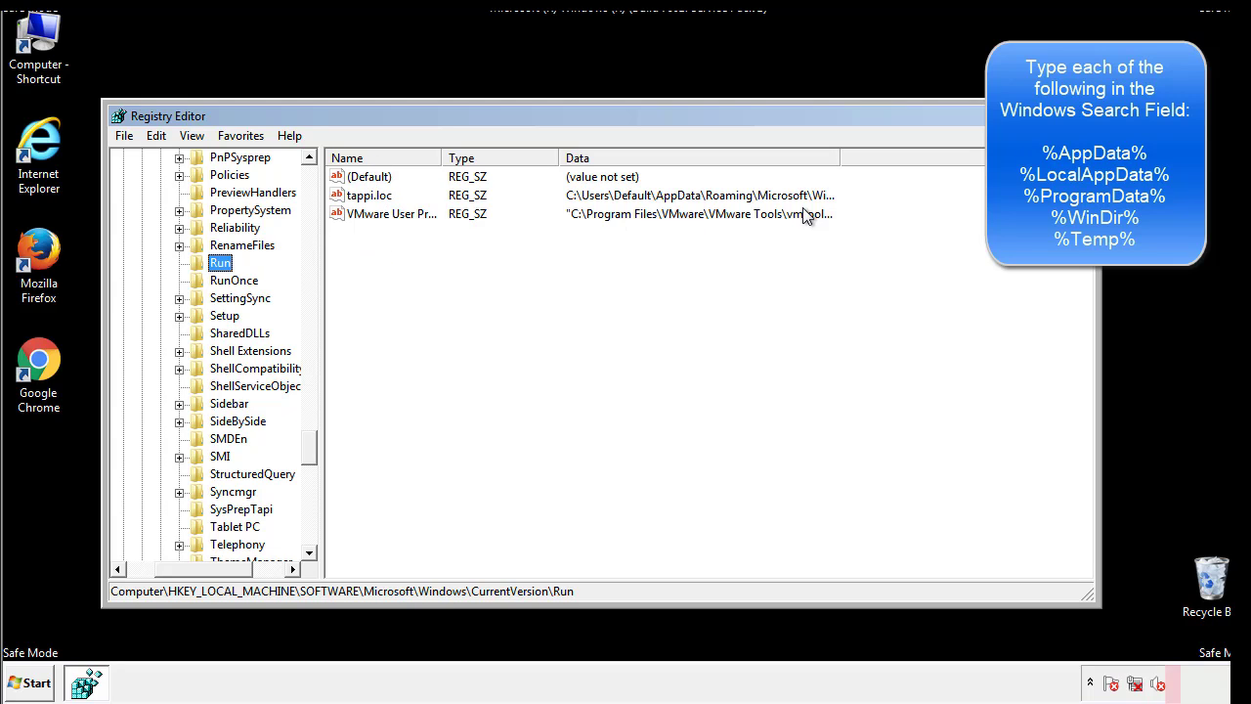
{"action": "left_click", "coordinate": [371, 200]}
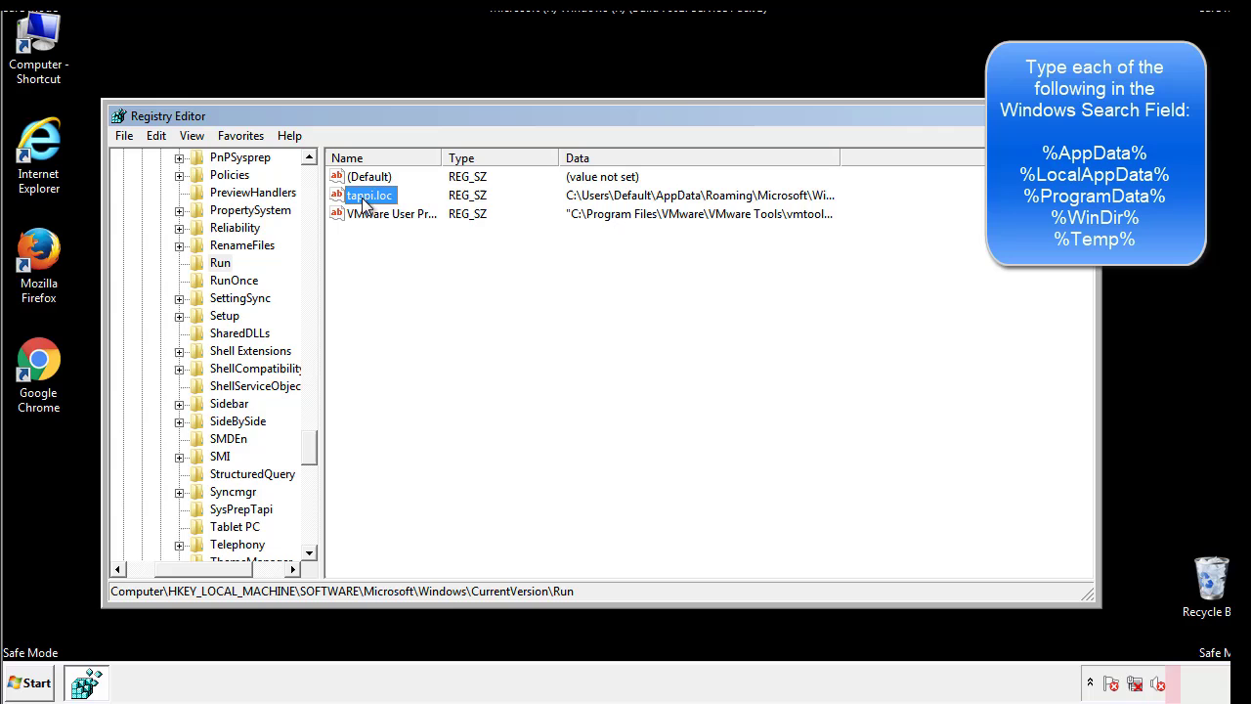
{"action": "right_click", "coordinate": [362, 197]}
{"action": "left_click", "coordinate": [391, 255]}
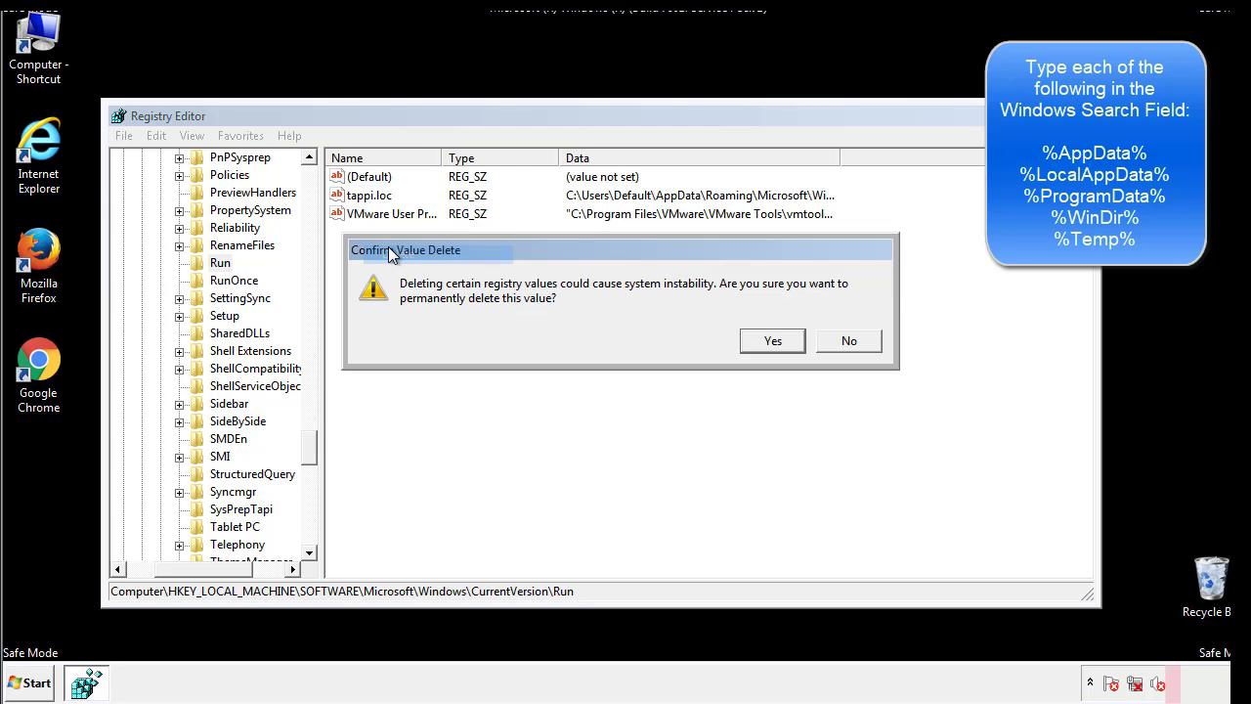
{"action": "left_click", "coordinate": [761, 344]}
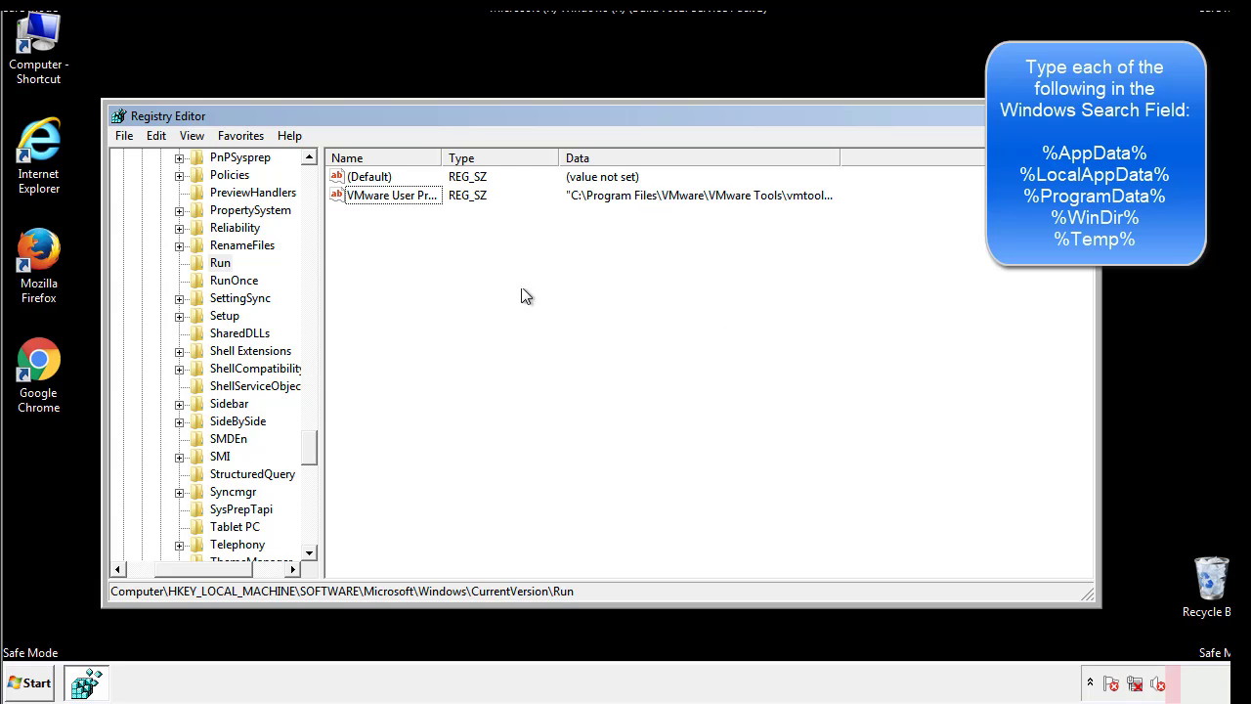
{"action": "left_click_drag", "start_coordinate": [309, 446], "coordinate": [308, 528]}
{"action": "left_click_drag", "start_coordinate": [211, 573], "coordinate": [153, 581]}
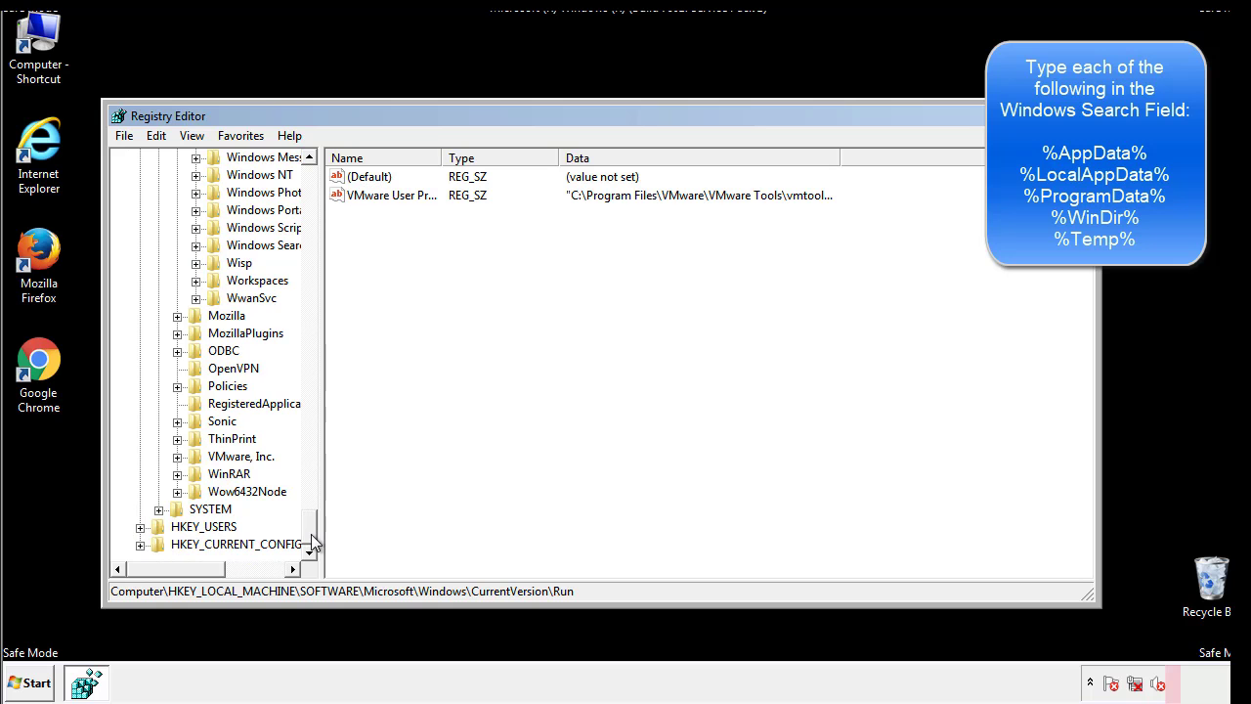
{"action": "left_click_drag", "start_coordinate": [308, 532], "coordinate": [319, 186]}
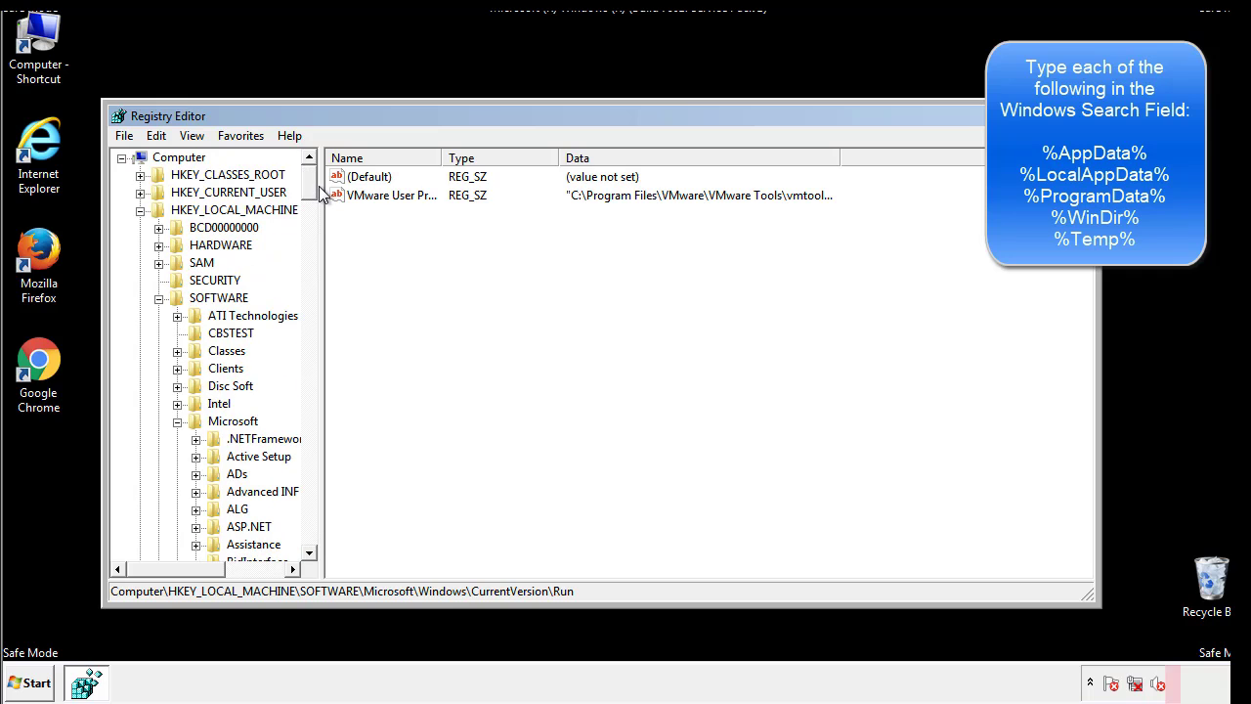
- Collapse HKLM and expand HKEY_CURRENT_USER\Software\Microsoft\Windows\CurrentVersion
{"action": "left_click", "coordinate": [140, 210]}
{"action": "left_click", "coordinate": [140, 193]}
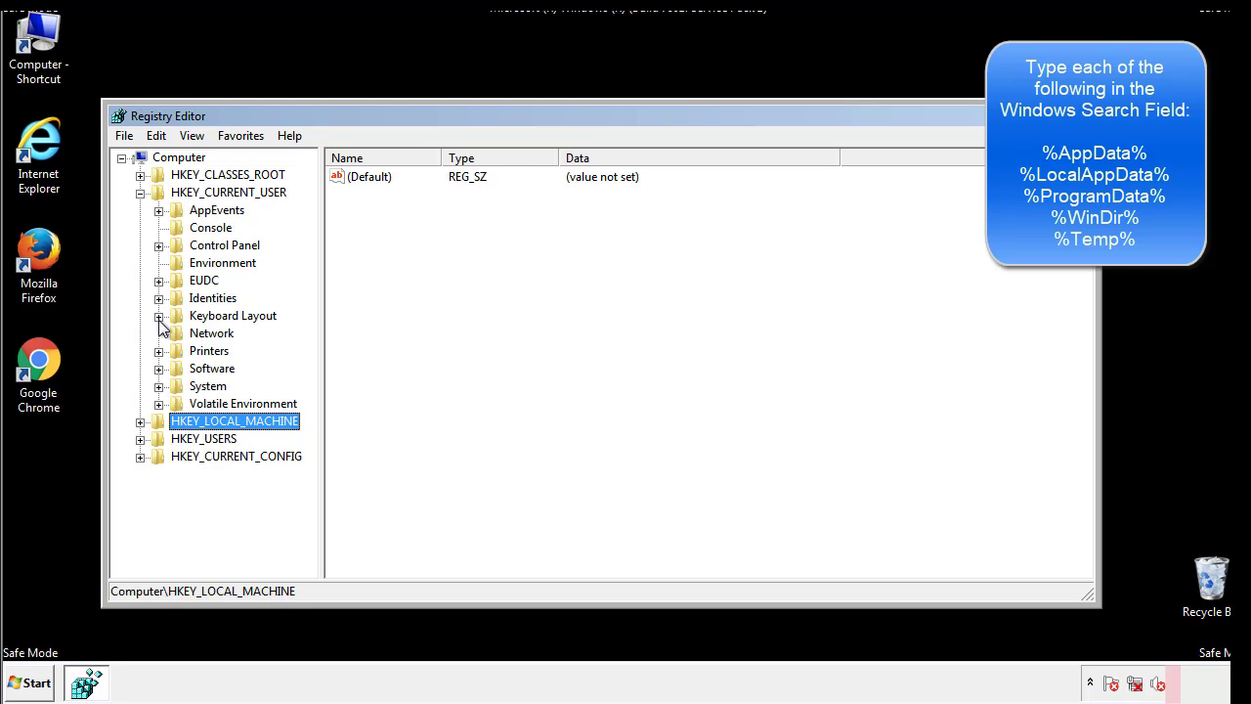
{"action": "left_click", "coordinate": [158, 370]}
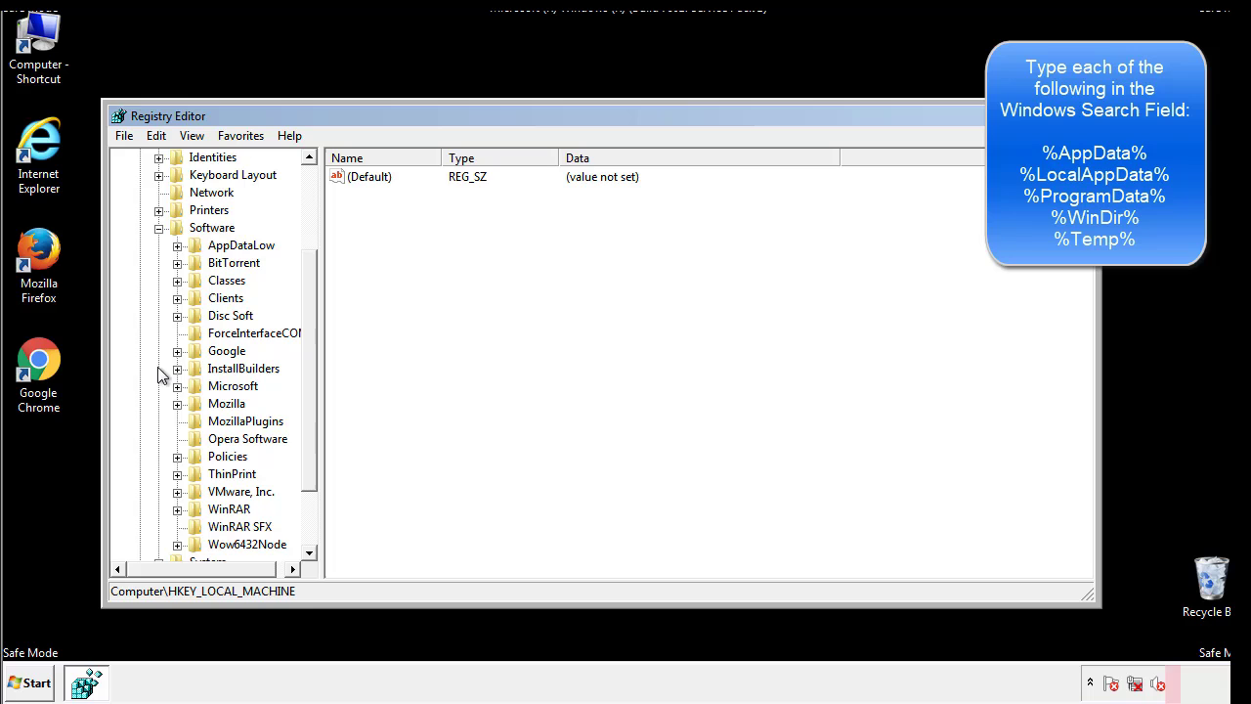
{"action": "left_click_drag", "start_coordinate": [307, 355], "coordinate": [307, 373]}
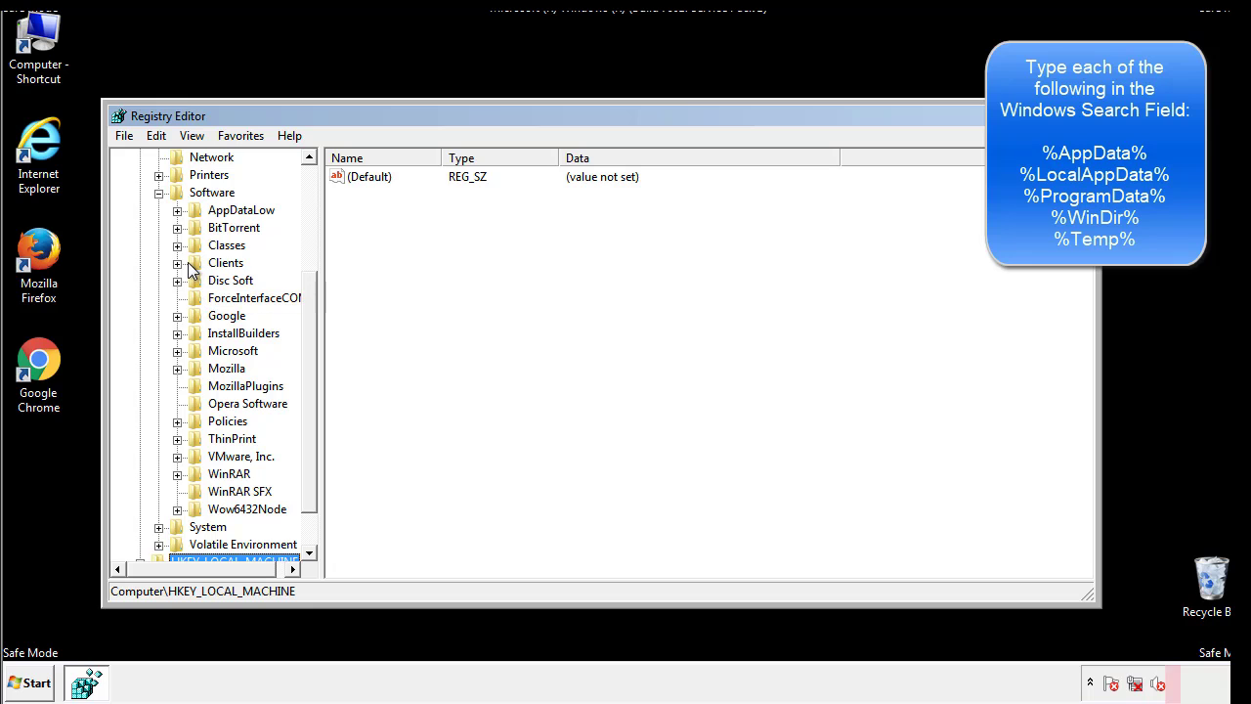
{"action": "left_click", "coordinate": [177, 351]}
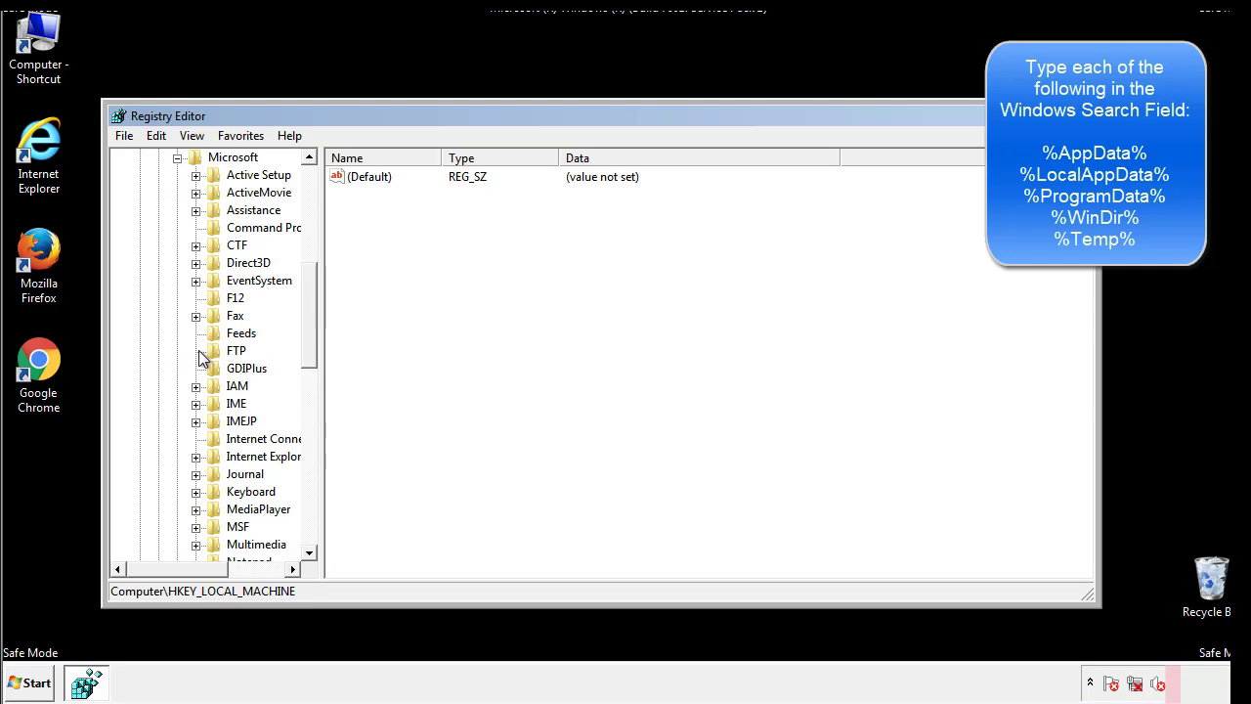
{"action": "left_click_drag", "start_coordinate": [307, 285], "coordinate": [308, 407]}
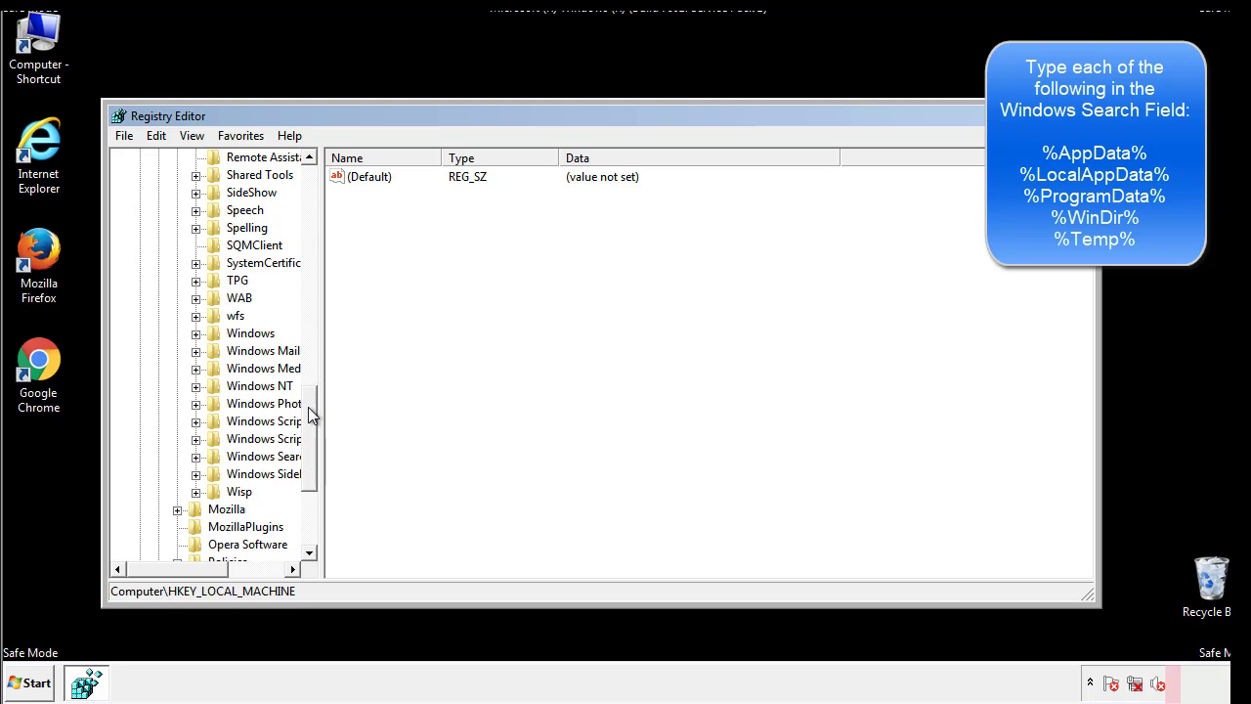
{"action": "left_click", "coordinate": [197, 333]}
{"action": "left_click", "coordinate": [214, 351]}
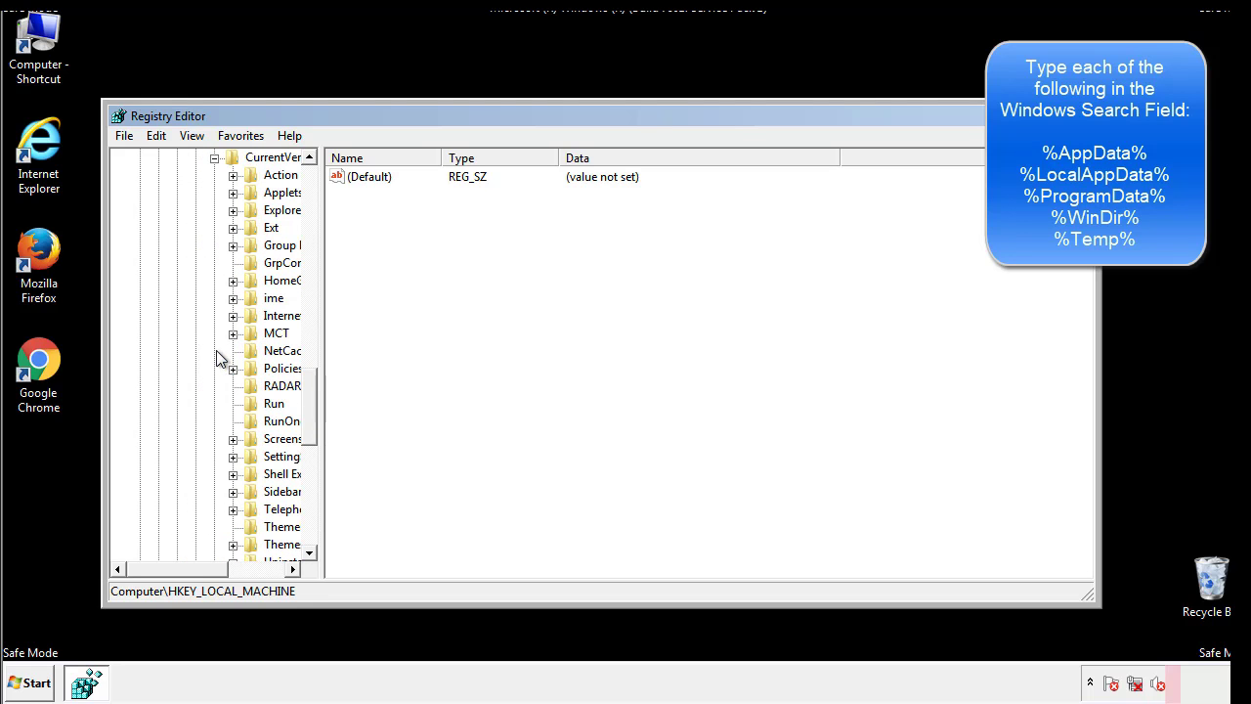
{"action": "left_click_drag", "start_coordinate": [189, 573], "coordinate": [220, 569]}
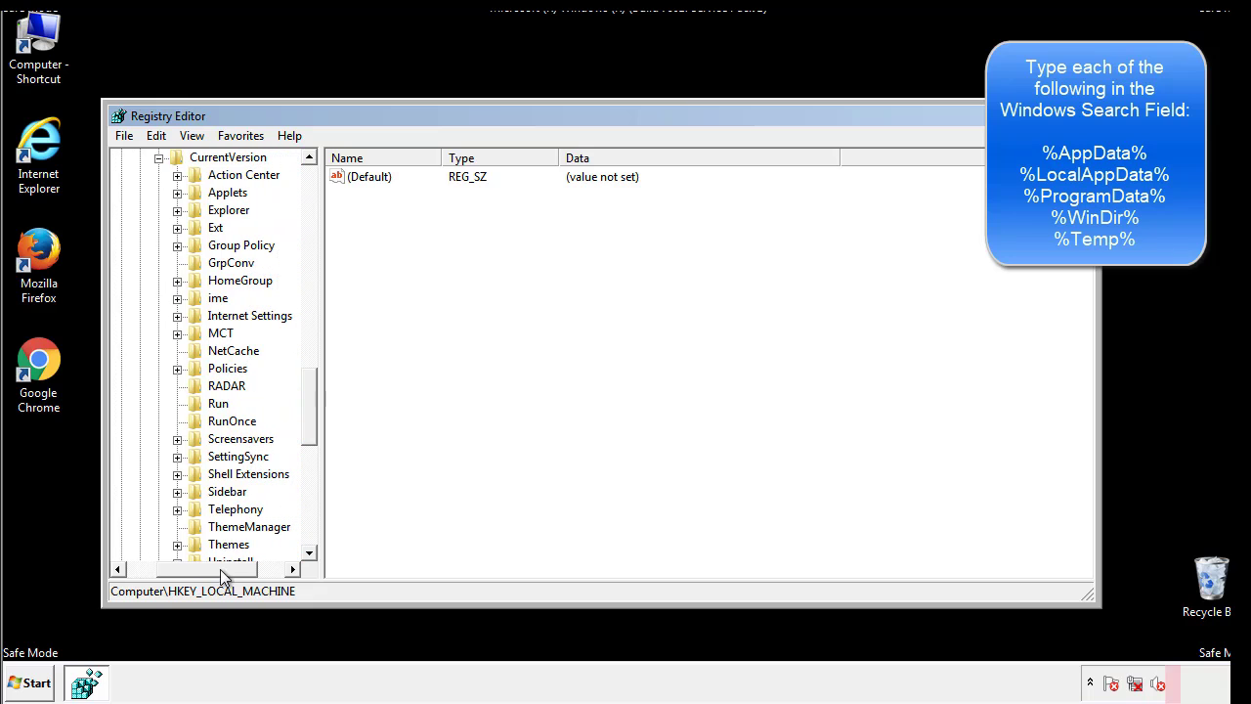
- Review the HKCU Run key's single DAEMON Tools Lite entry, then collapse the Windows key
{"action": "left_click", "coordinate": [212, 395]}
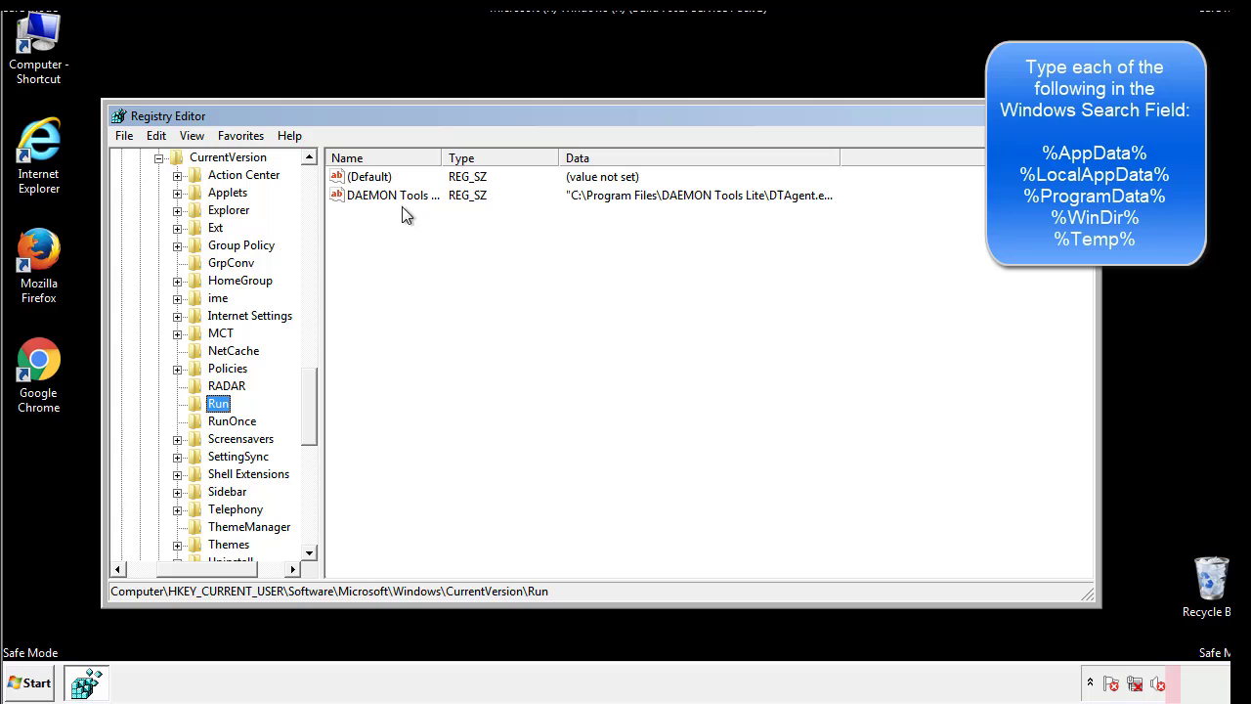
{"action": "left_click", "coordinate": [537, 232]}
{"action": "left_click_drag", "start_coordinate": [207, 566], "coordinate": [183, 568]}
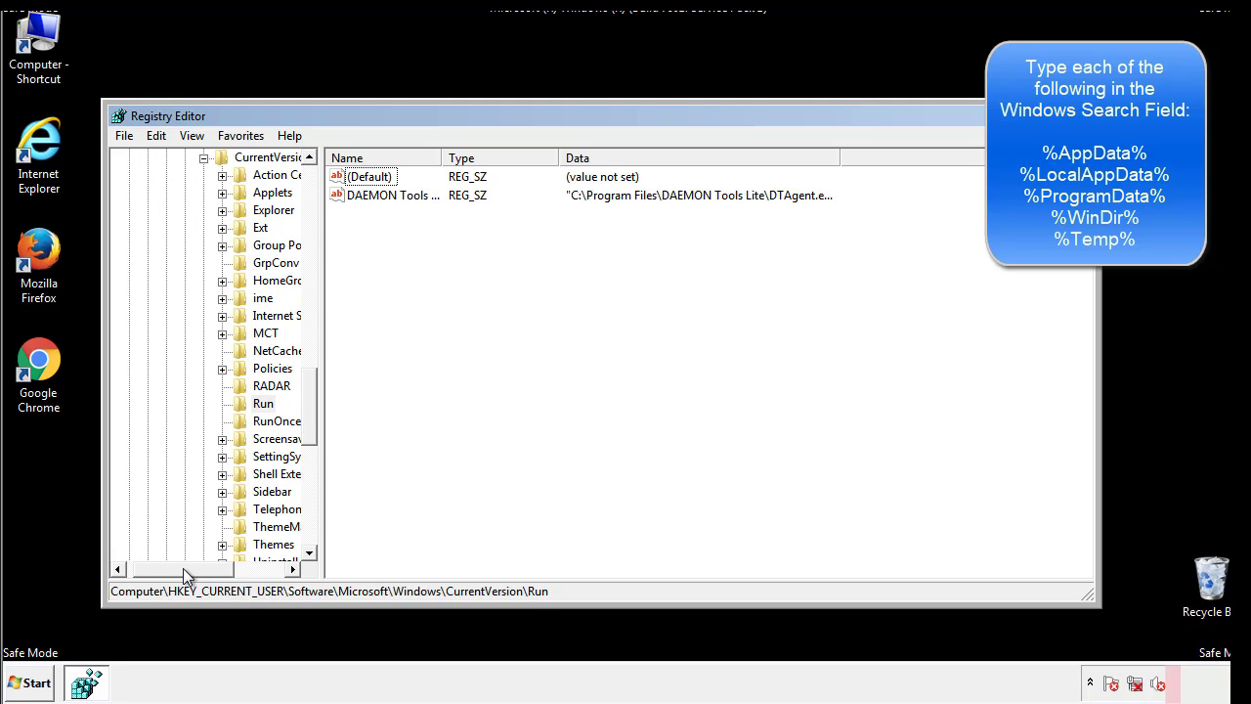
{"action": "left_click_drag", "start_coordinate": [317, 424], "coordinate": [308, 416]}
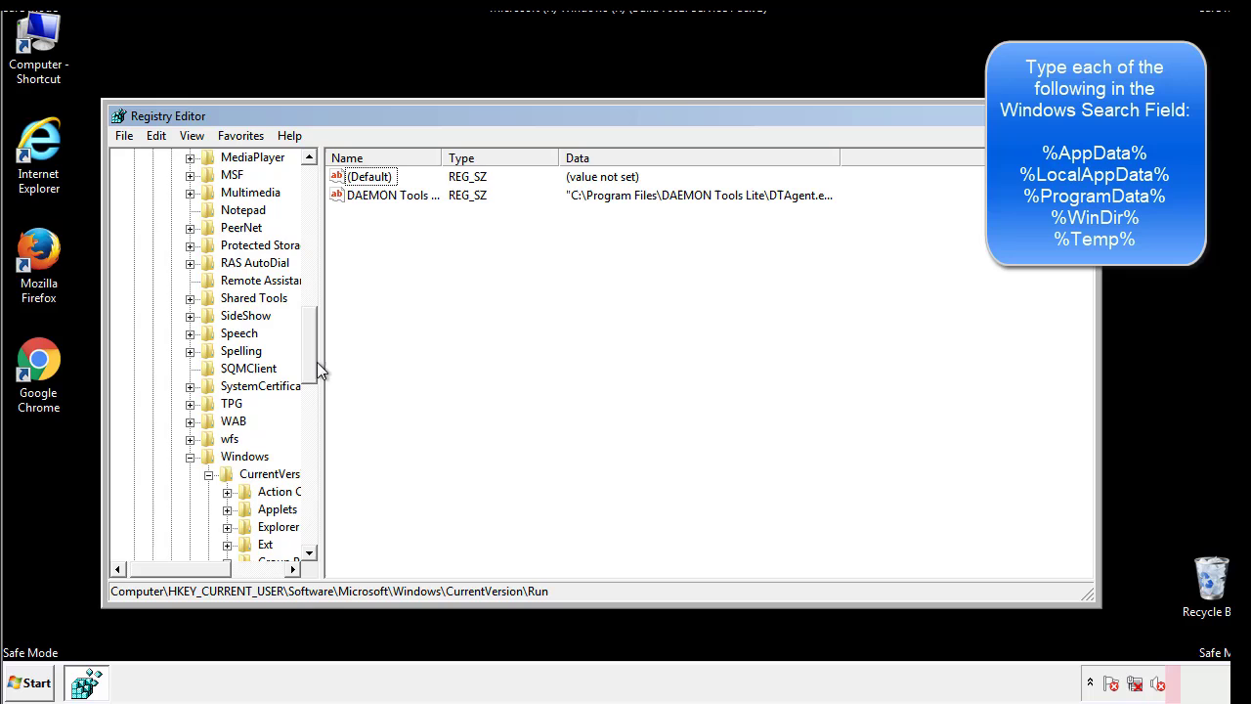
{"action": "left_click", "coordinate": [189, 456]}
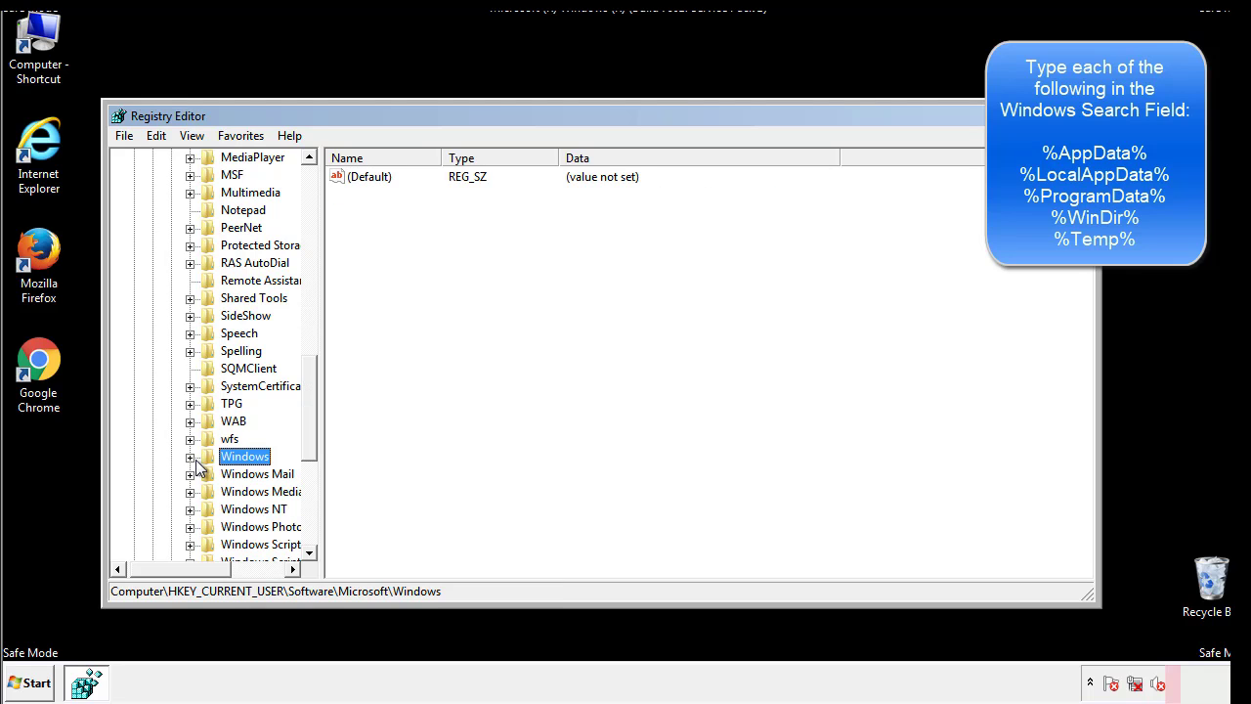
{"action": "left_click_drag", "start_coordinate": [313, 435], "coordinate": [315, 242]}
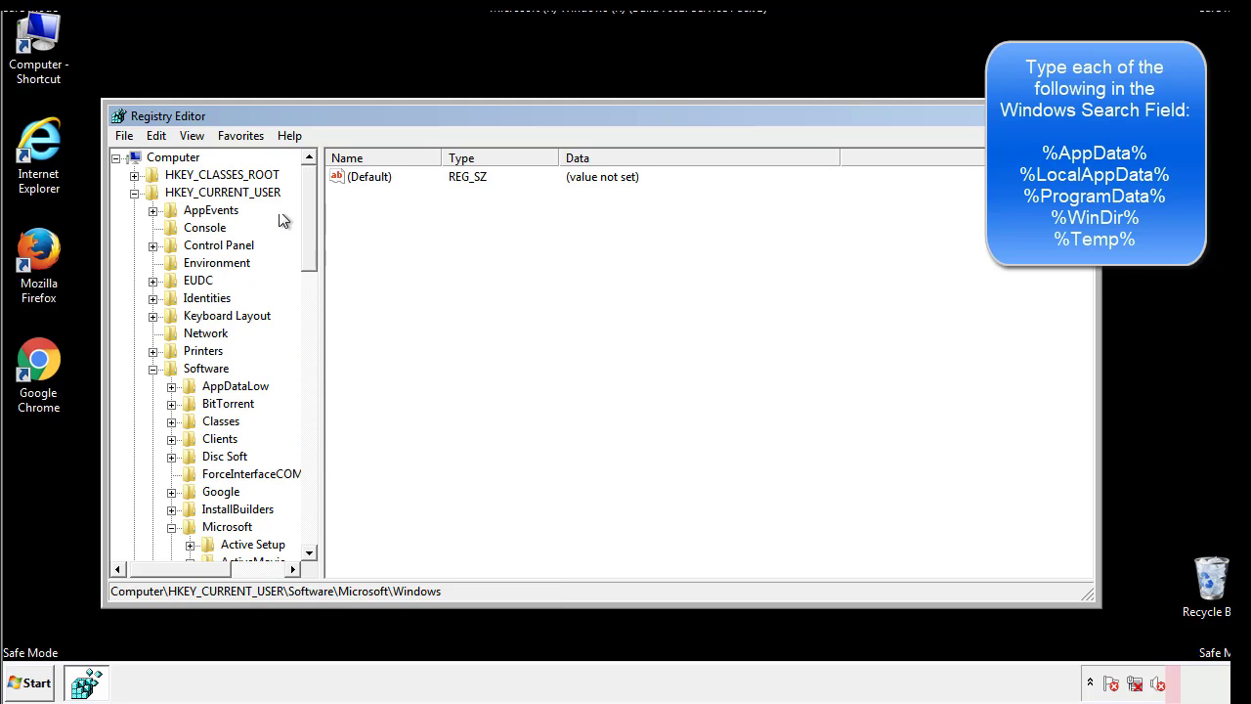
- Search the registry for %temp%, landing on the VolumeCaches\Temporary Files key
{"action": "left_click", "coordinate": [159, 137]}
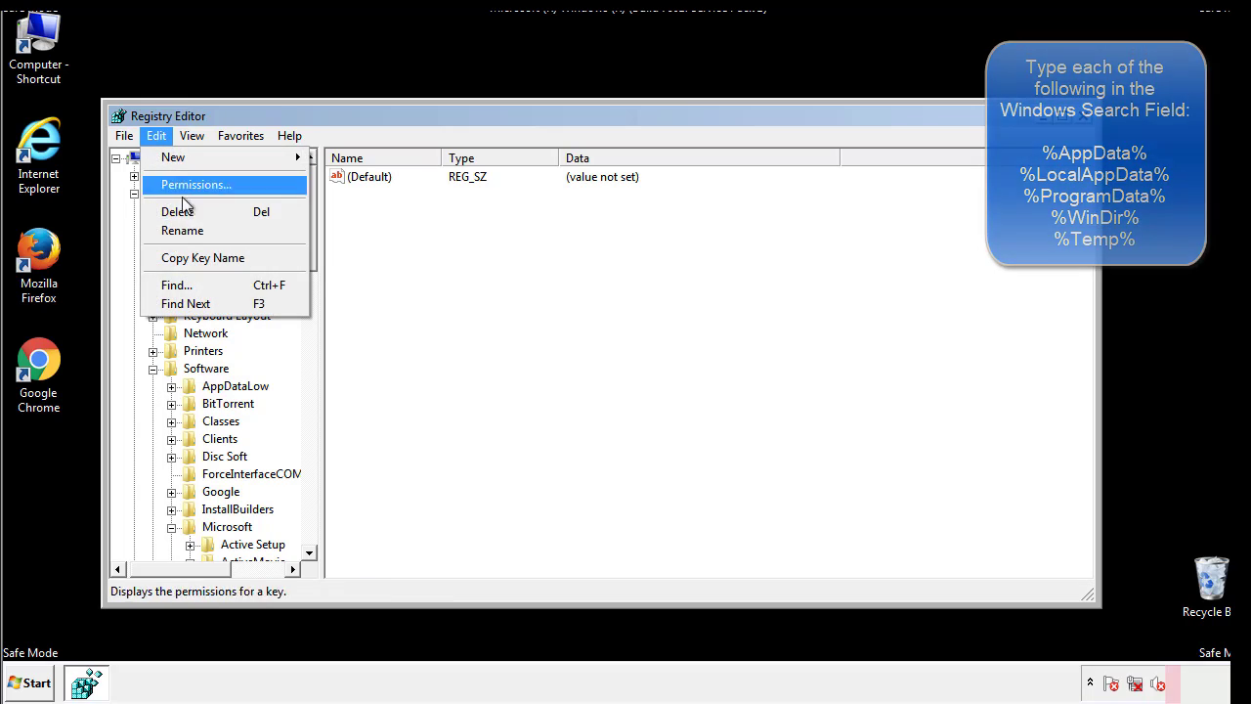
{"action": "left_click", "coordinate": [174, 284]}
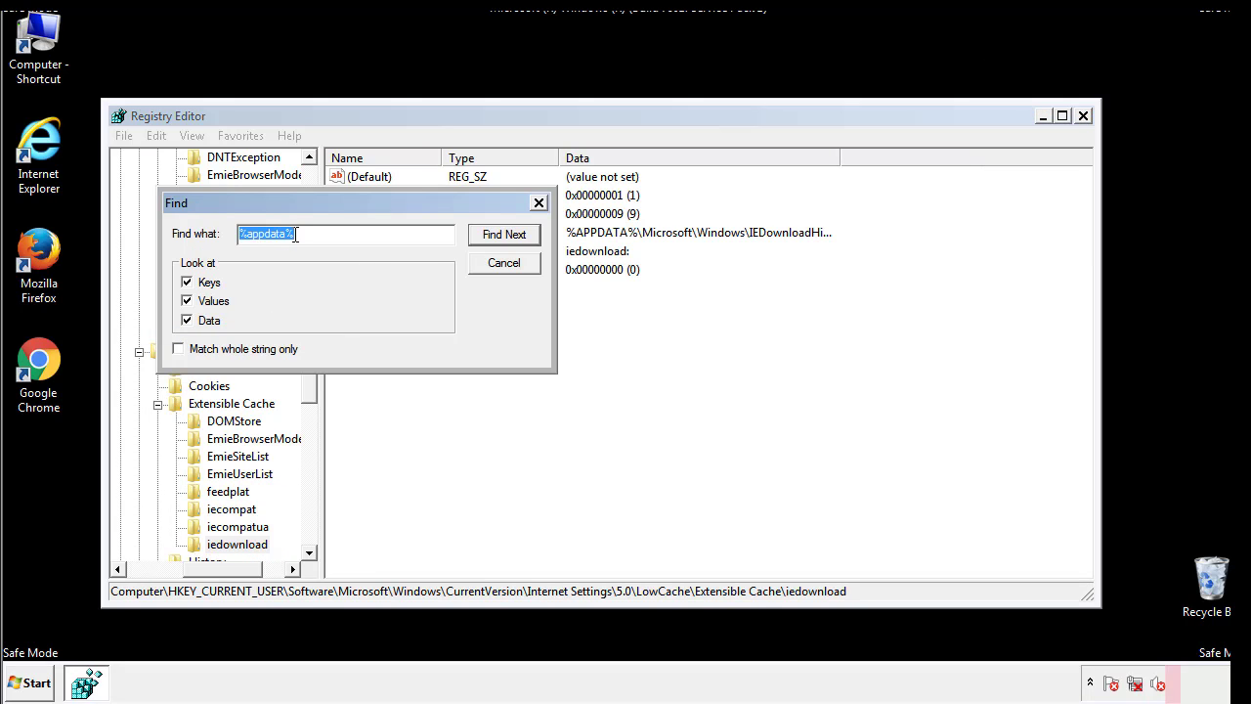
{"action": "type", "text": "%t"}
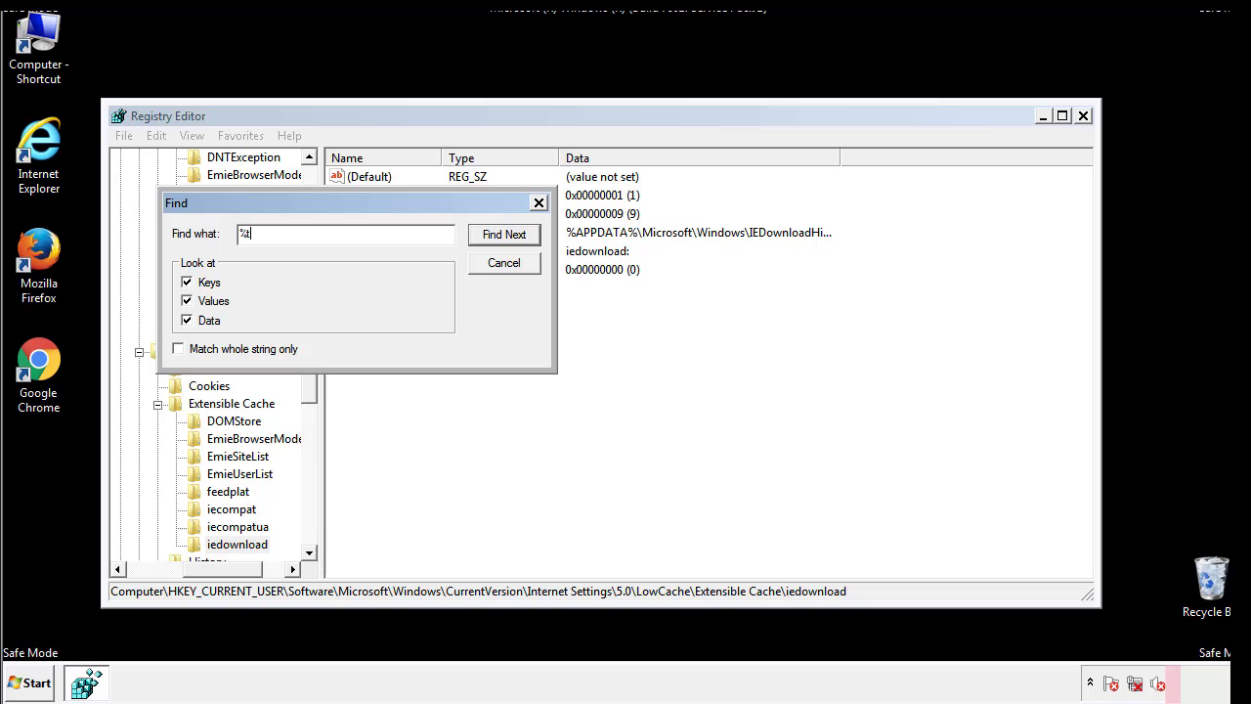
{"action": "type", "text": "emp%"}
{"action": "key", "text": "Return"}
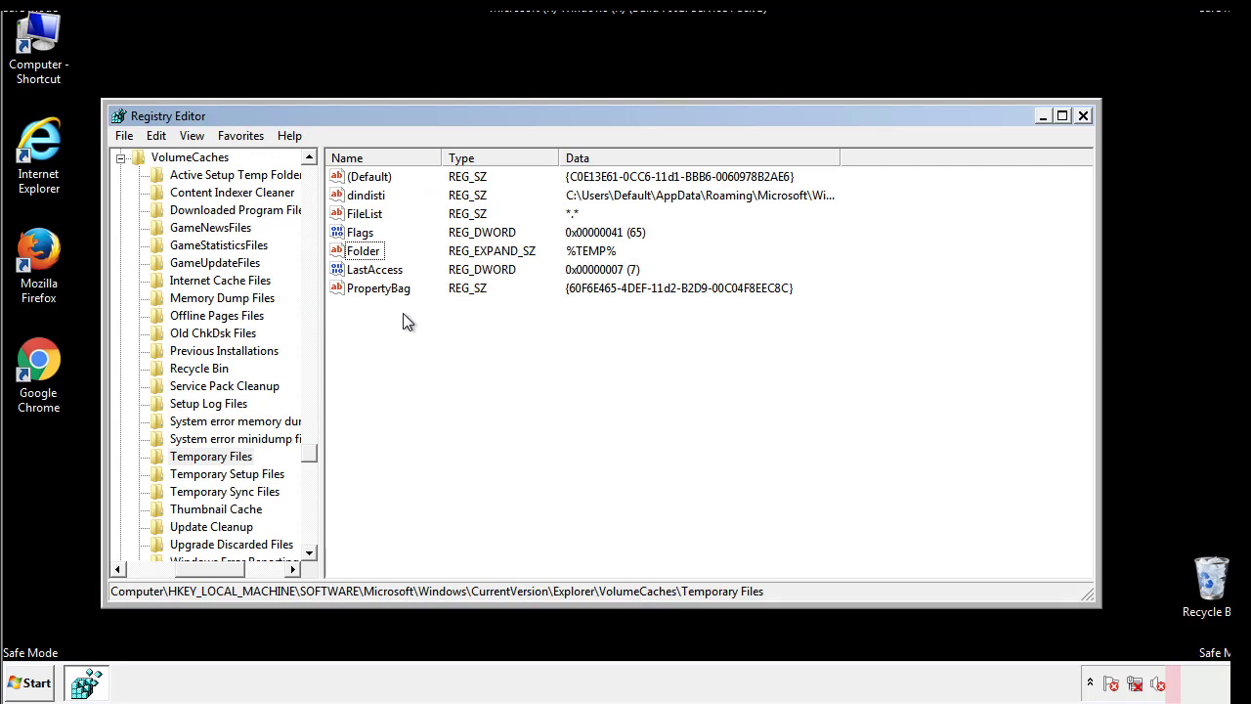
- Delete all non-default values from the Temporary Files key and close Registry Editor
{"action": "mouse_move", "coordinate": [402, 314]}
{"action": "left_mouse_down"}
{"action": "mouse_move", "coordinate": [369, 283]}
{"action": "mouse_move", "coordinate": [358, 183]}
{"action": "left_mouse_up"}
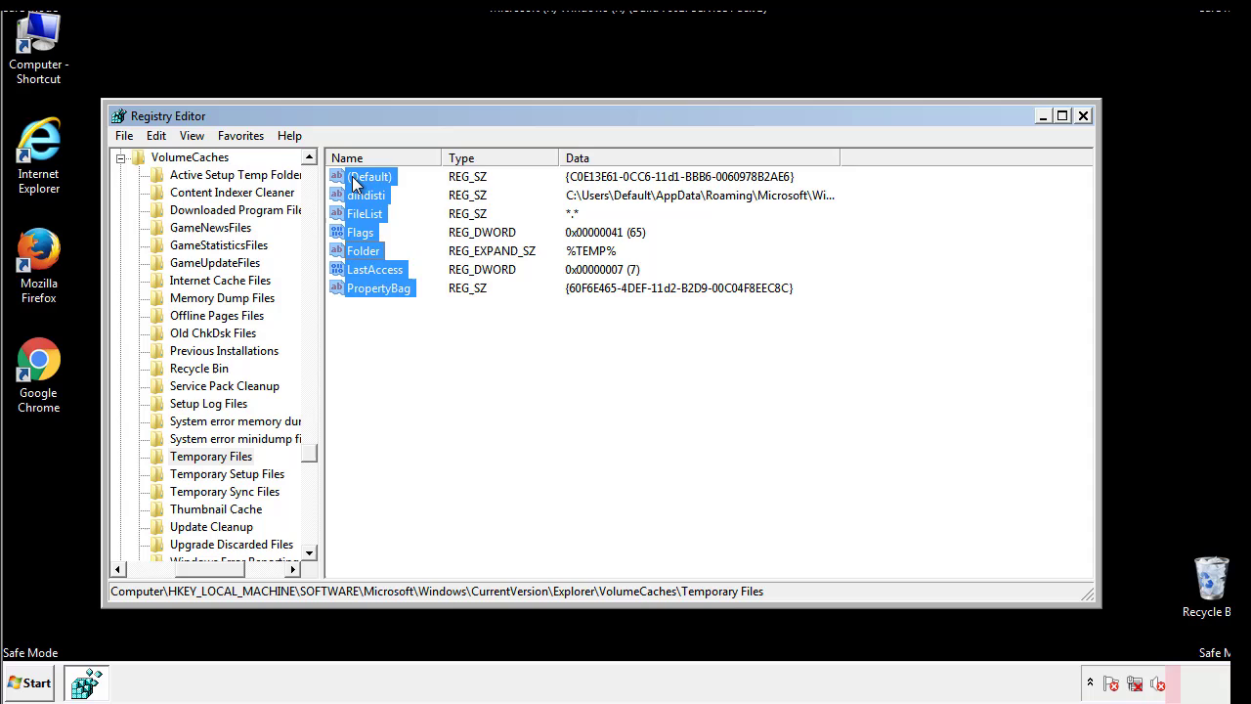
{"action": "right_click", "coordinate": [357, 182]}
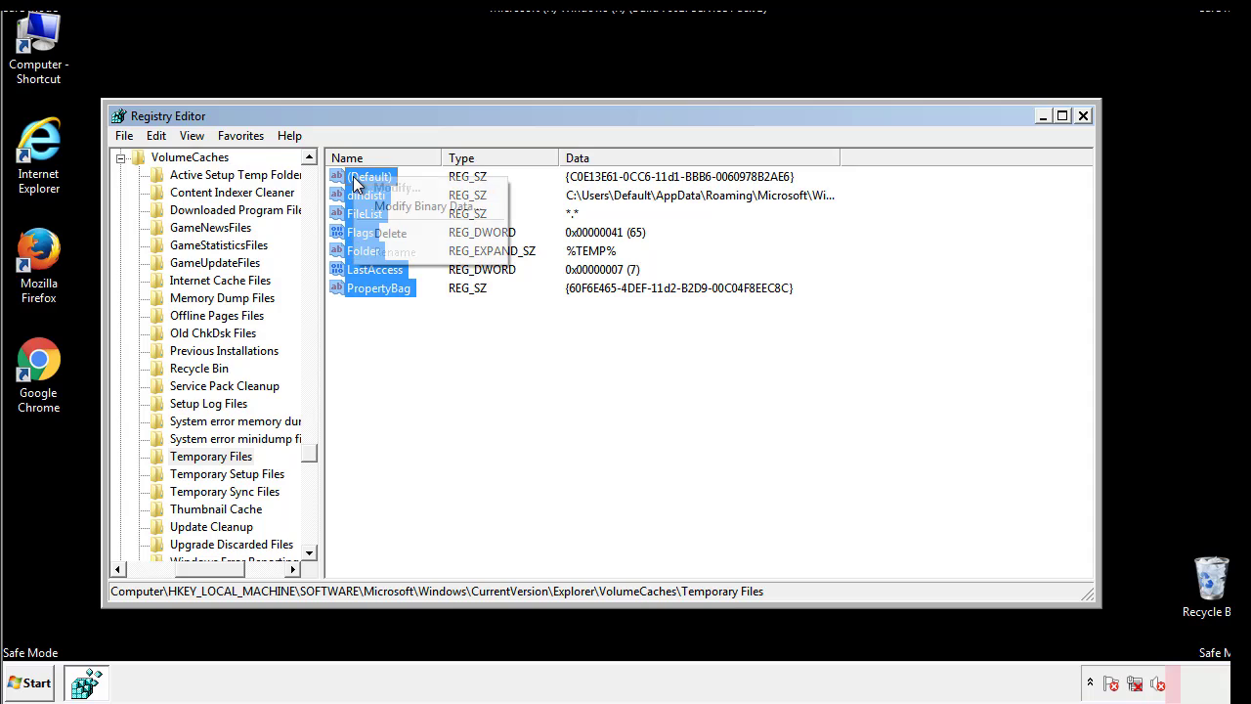
{"action": "left_click", "coordinate": [381, 233]}
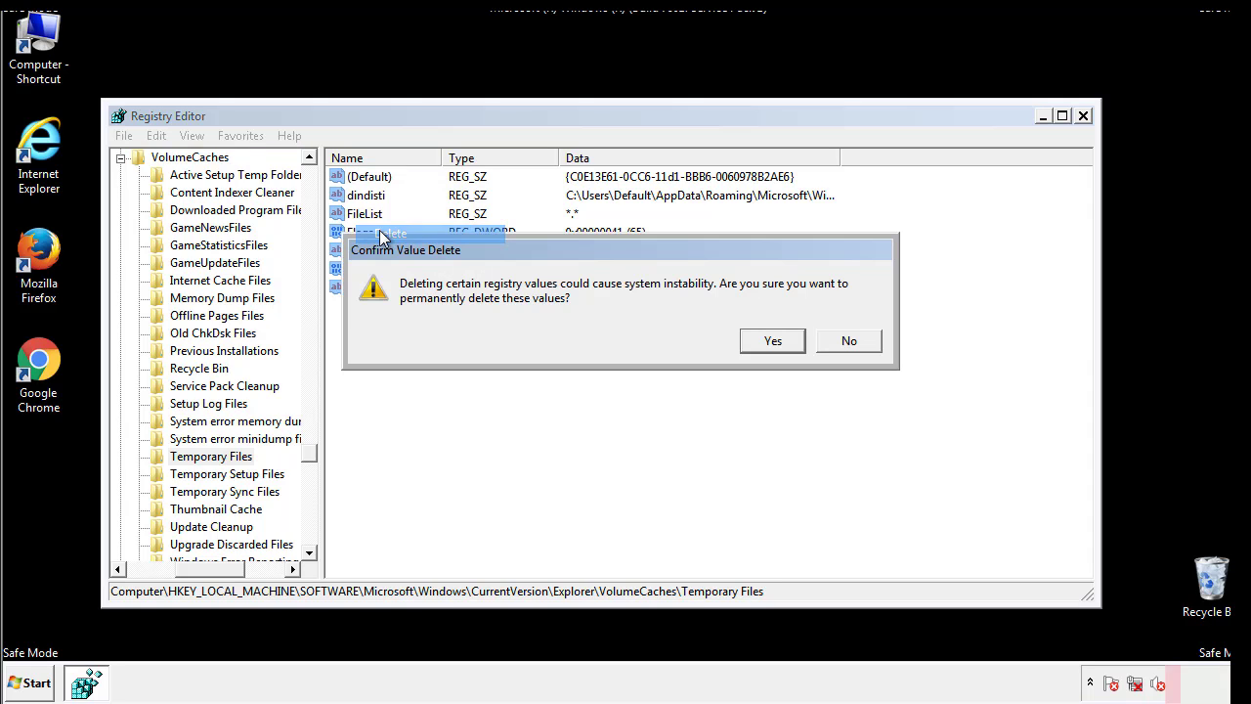
{"action": "left_click", "coordinate": [792, 342]}
{"action": "left_click", "coordinate": [436, 241]}
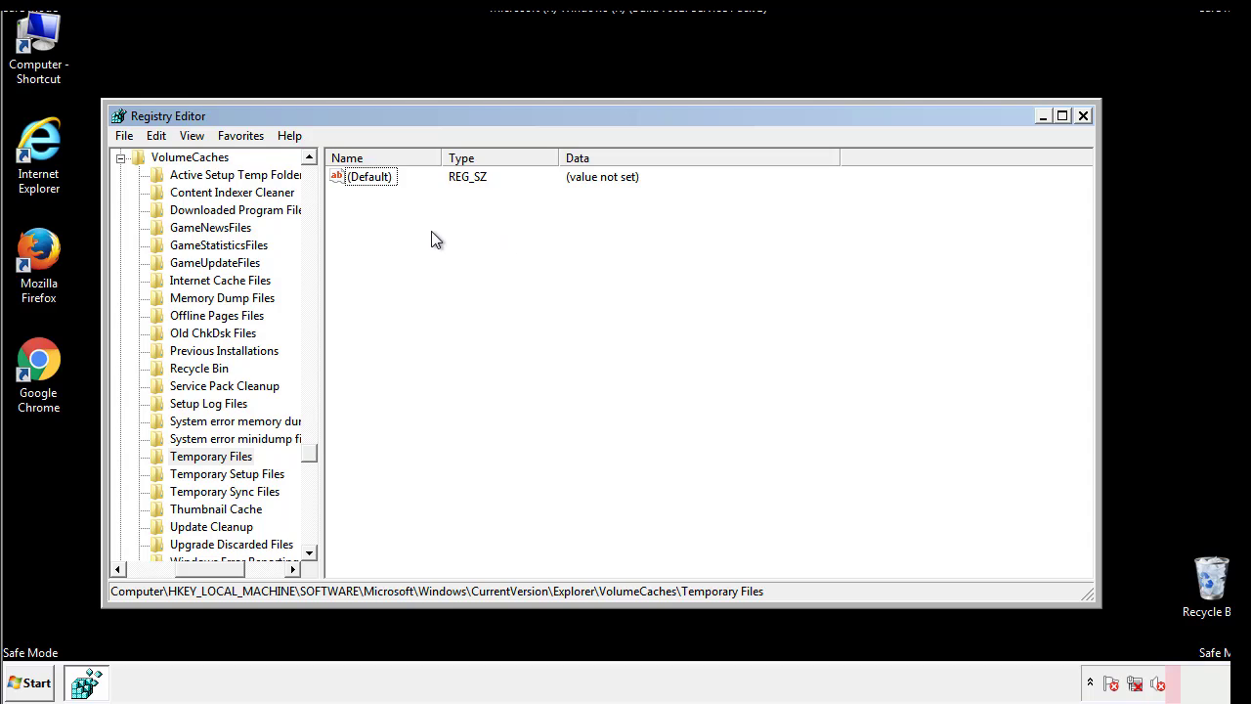
{"action": "left_click", "coordinate": [1083, 116]}
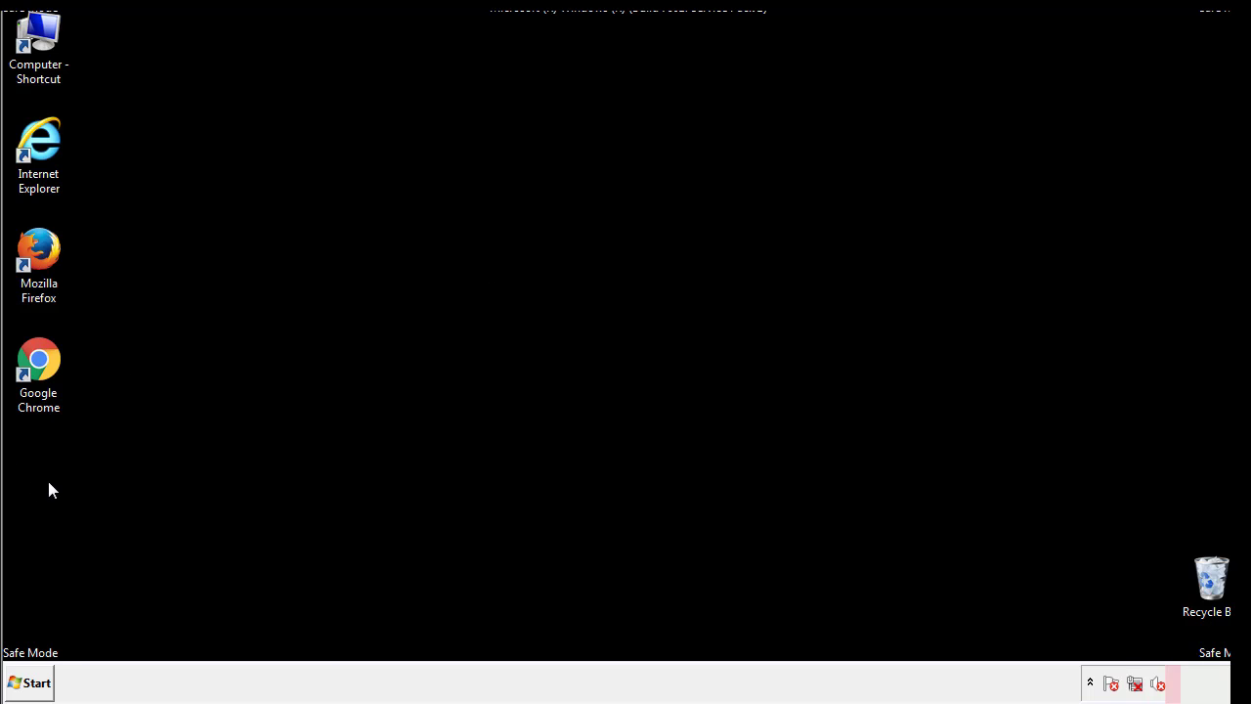
- Launch System Configuration by searching 'msconfig' from the Start menu
{"action": "left_click", "coordinate": [24, 684]}
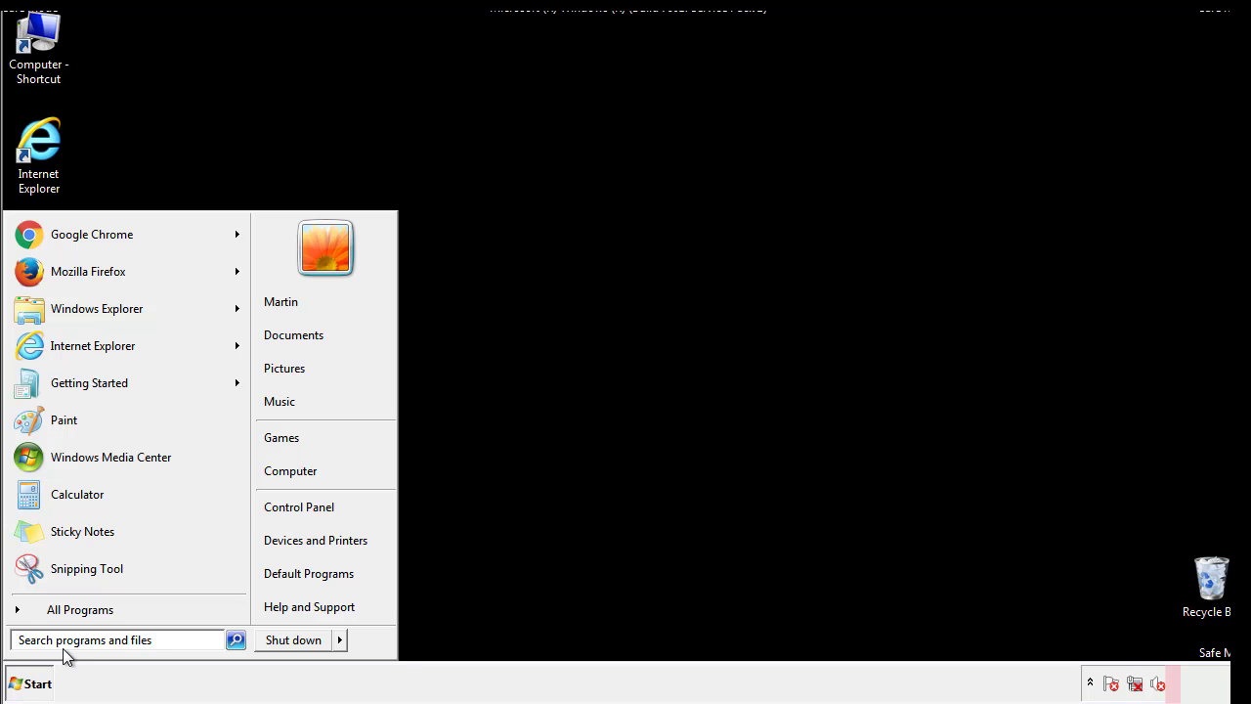
{"action": "type", "text": "mscon"}
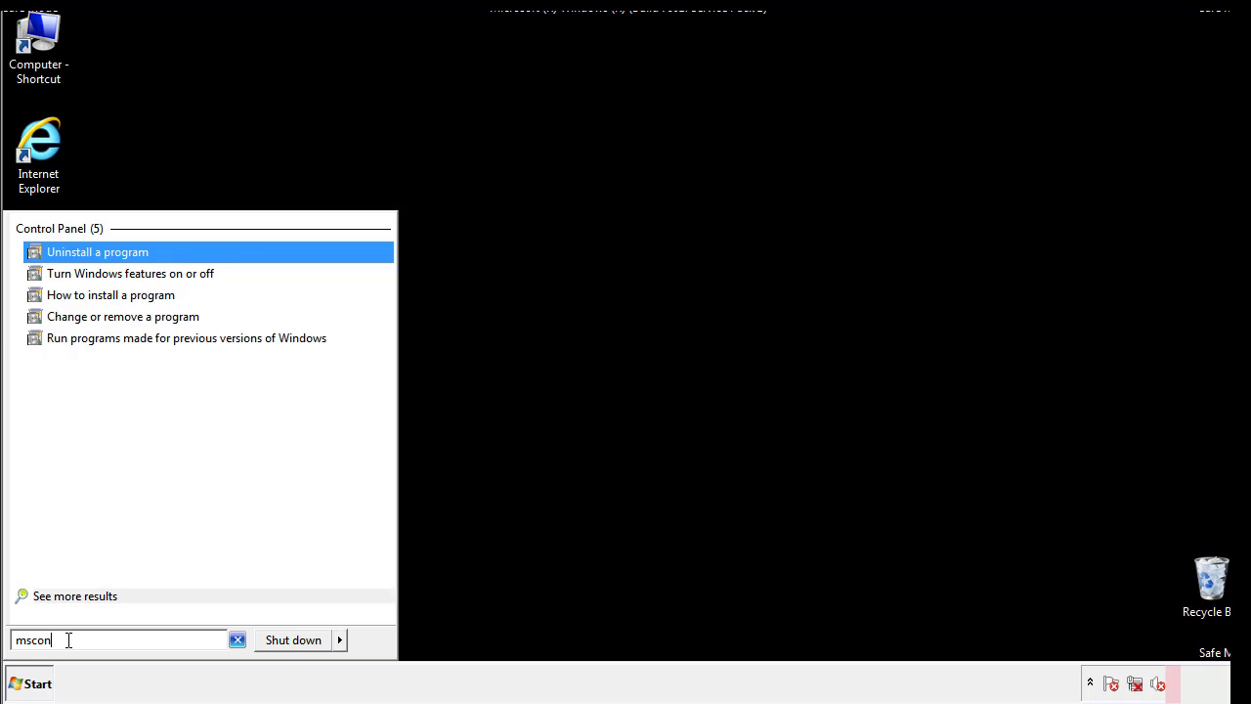
{"action": "type", "text": "fig"}
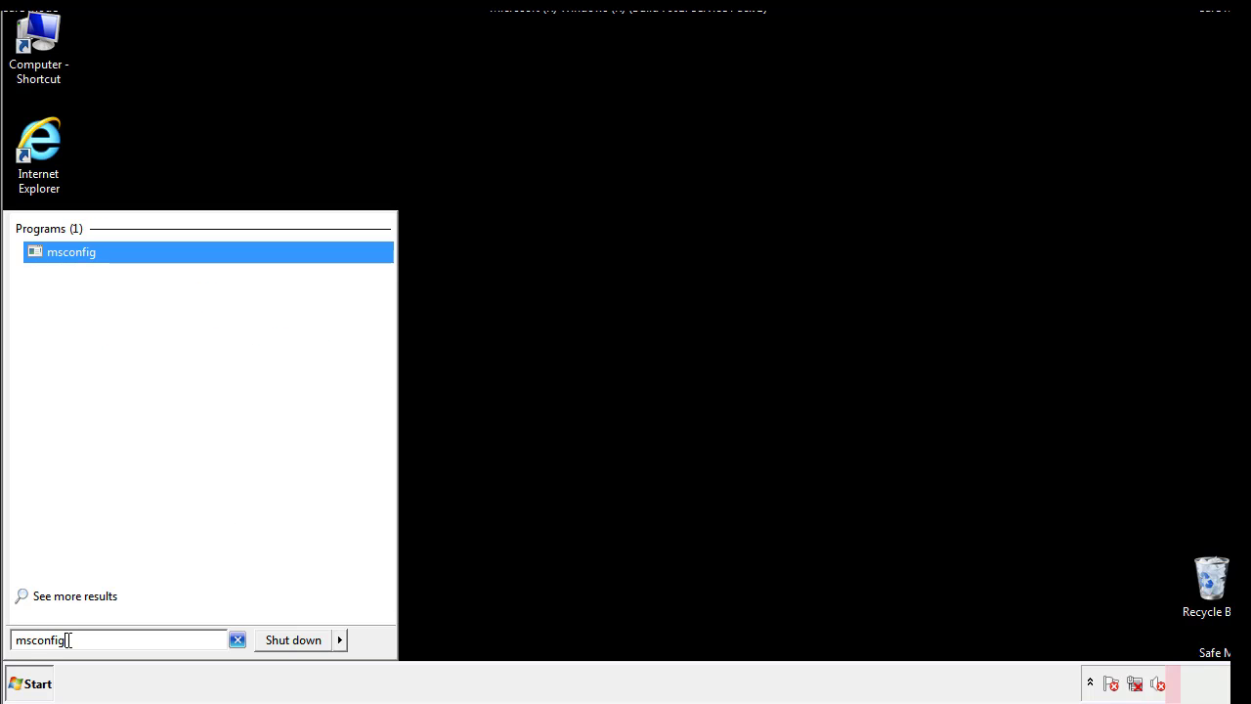
{"action": "key", "text": "Return"}
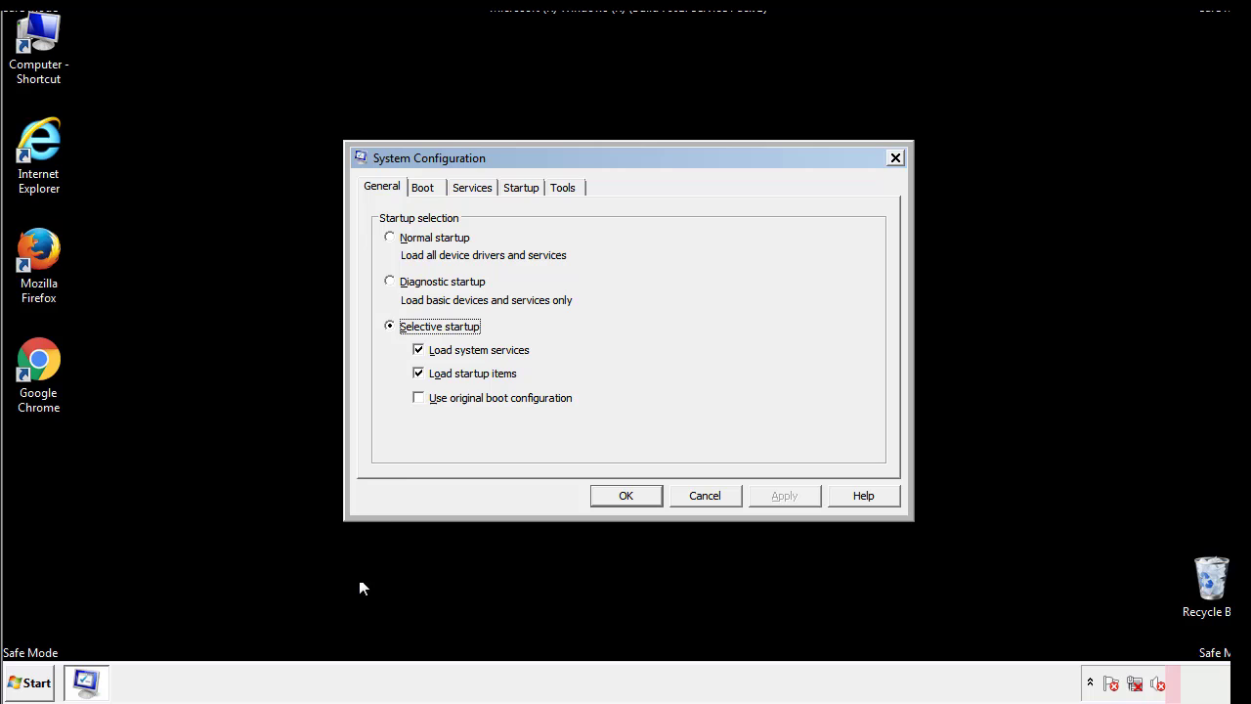
- Uncheck Safe boot on the Boot tab, apply the change, and restart the computer
{"action": "left_click", "coordinate": [427, 187]}
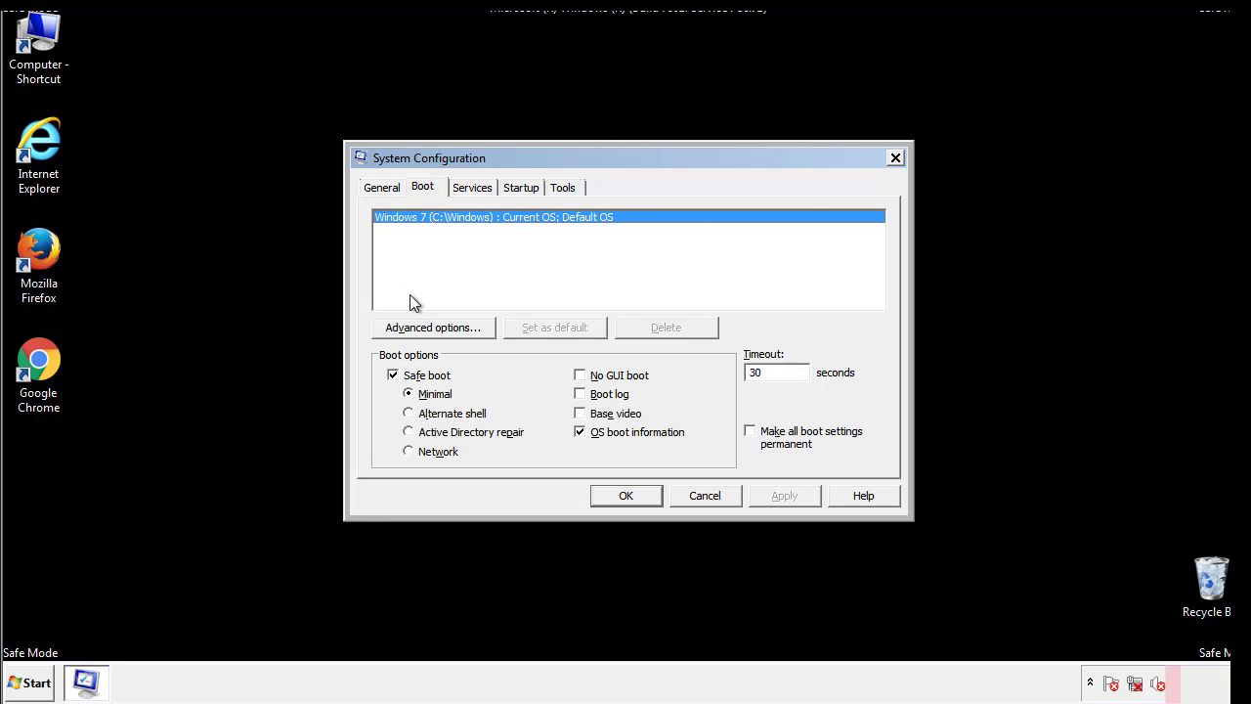
{"action": "left_click", "coordinate": [394, 375]}
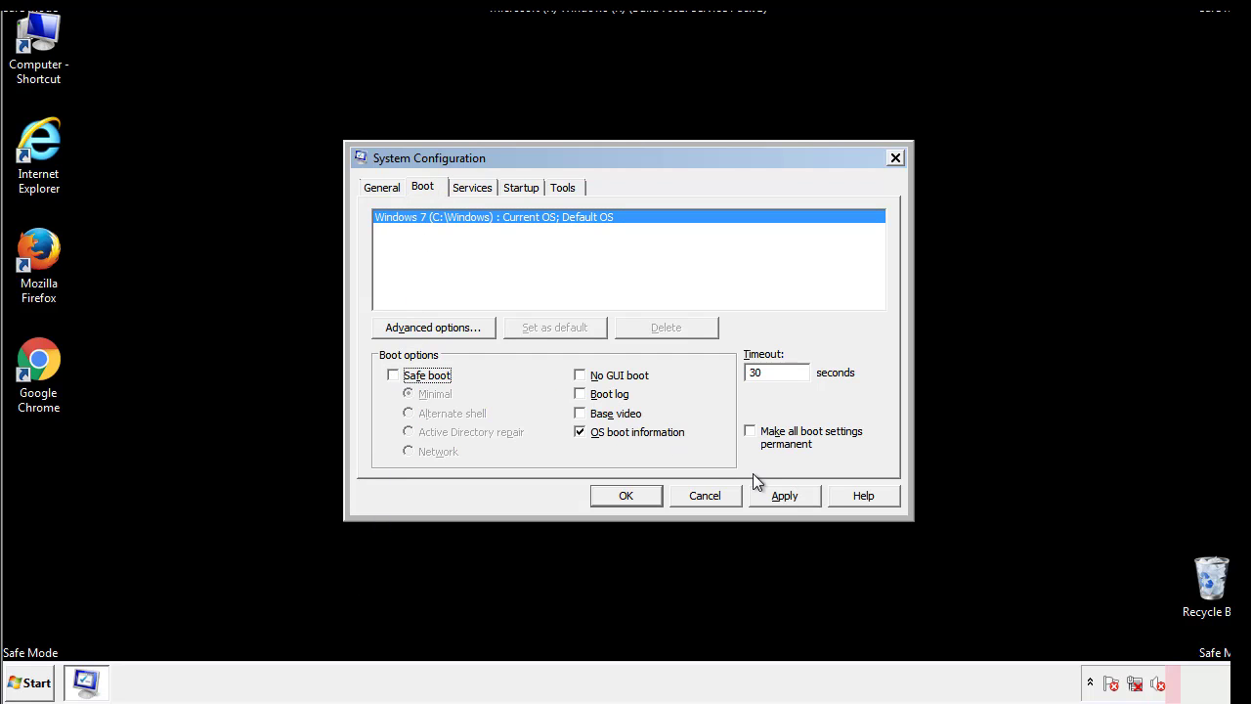
{"action": "left_click", "coordinate": [787, 494]}
{"action": "left_click", "coordinate": [623, 495]}
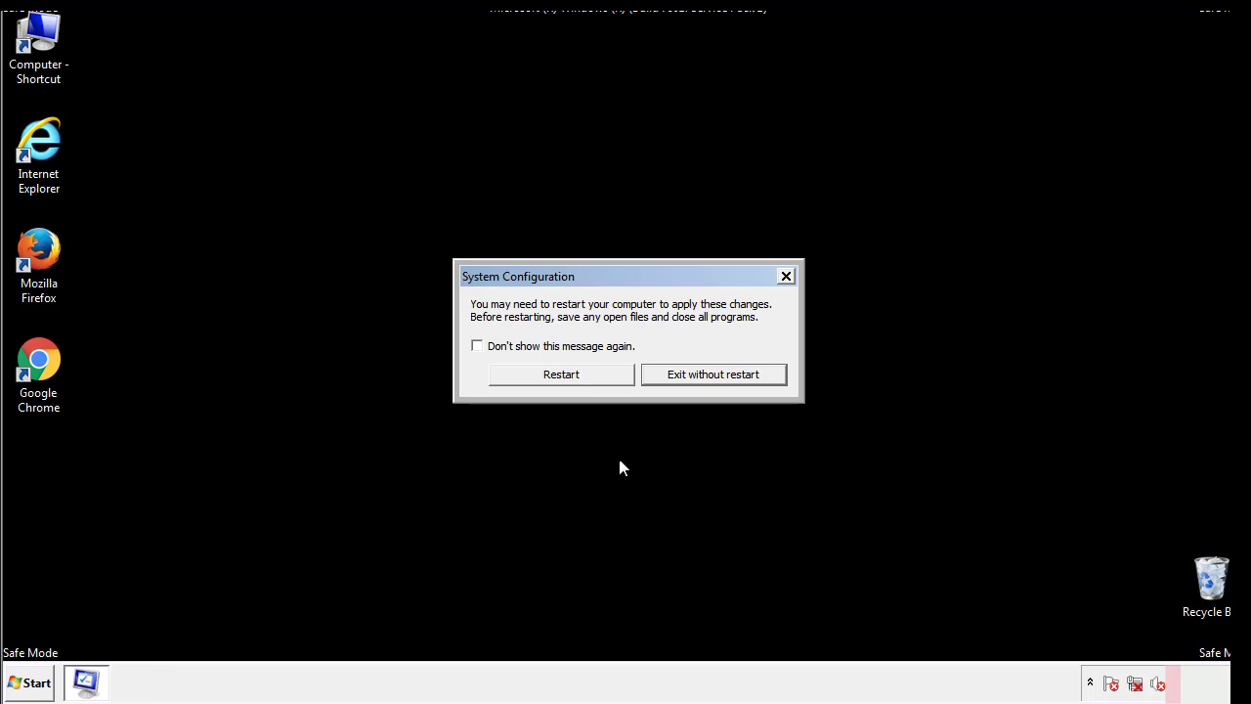
{"action": "left_click", "coordinate": [579, 379]}
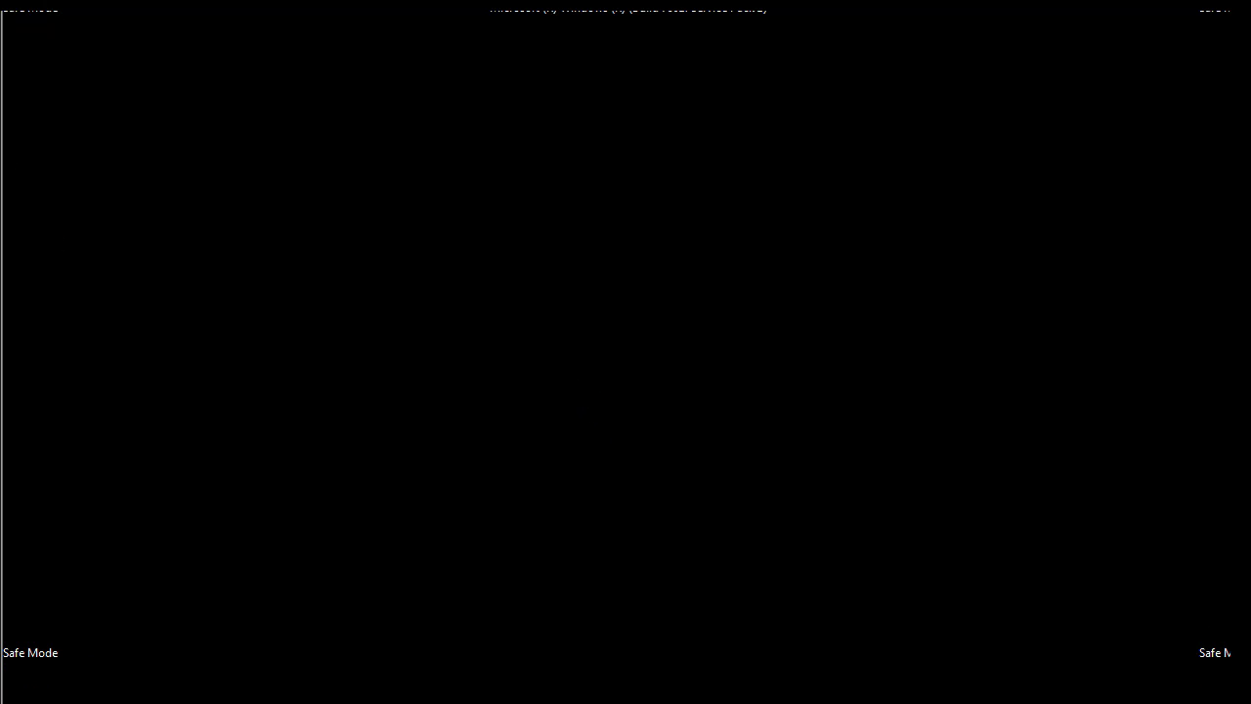